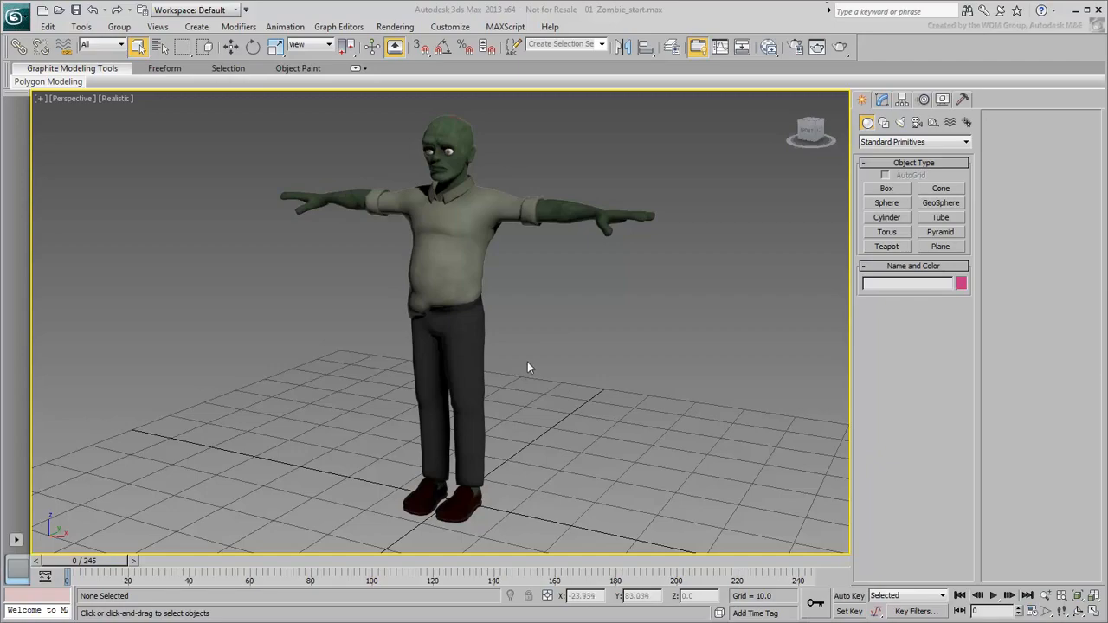
pyautogui.moveTo(532, 363)
pyautogui.keyDown('alt'); pyautogui.mouseDown(button='middle')
pyautogui.moveTo(769, 382)
pyautogui.moveTo(846, 355)
pyautogui.moveTo(733, 396)
pyautogui.moveTo(527, 361)
pyautogui.moveTo(539, 364)
pyautogui.mouseUp(button='middle'); pyautogui.keyUp('alt')
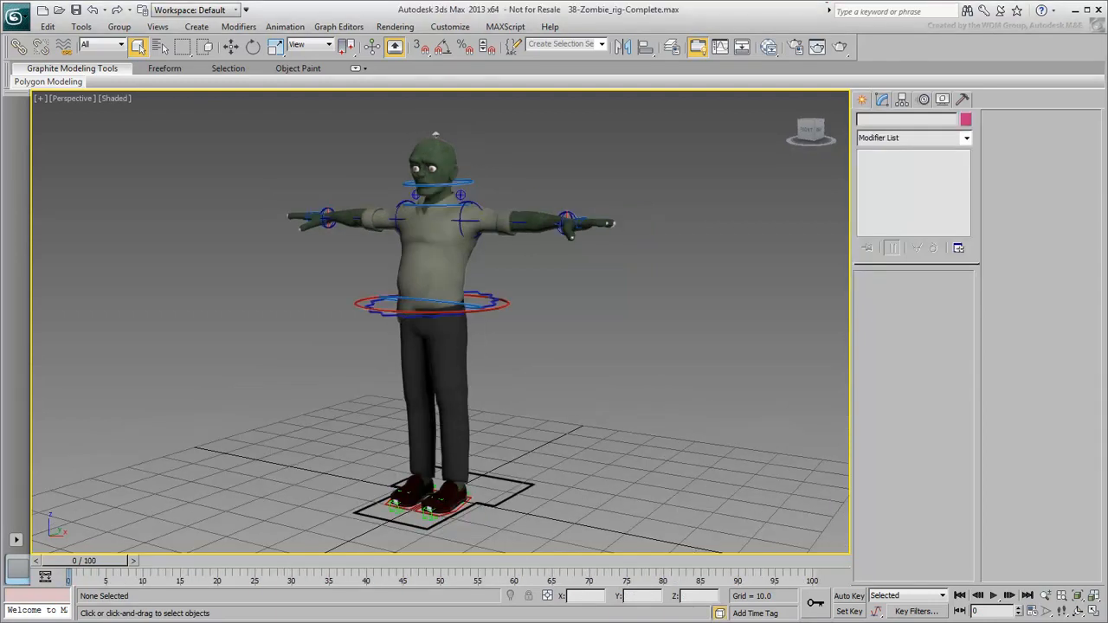
# Lower the zombie's center-of-mass control so the body drops and the knees bend.
pyautogui.keyDown('alt'); pyautogui.moveTo(555, 448); pyautogui.dragTo(550, 414, button='middle'); pyautogui.keyUp('alt')
pyautogui.click(508, 294)
pyautogui.press('w')
pyautogui.keyDown('alt'); pyautogui.moveTo(534, 352); pyautogui.dragTo(482, 352, button='middle'); pyautogui.keyUp('alt')
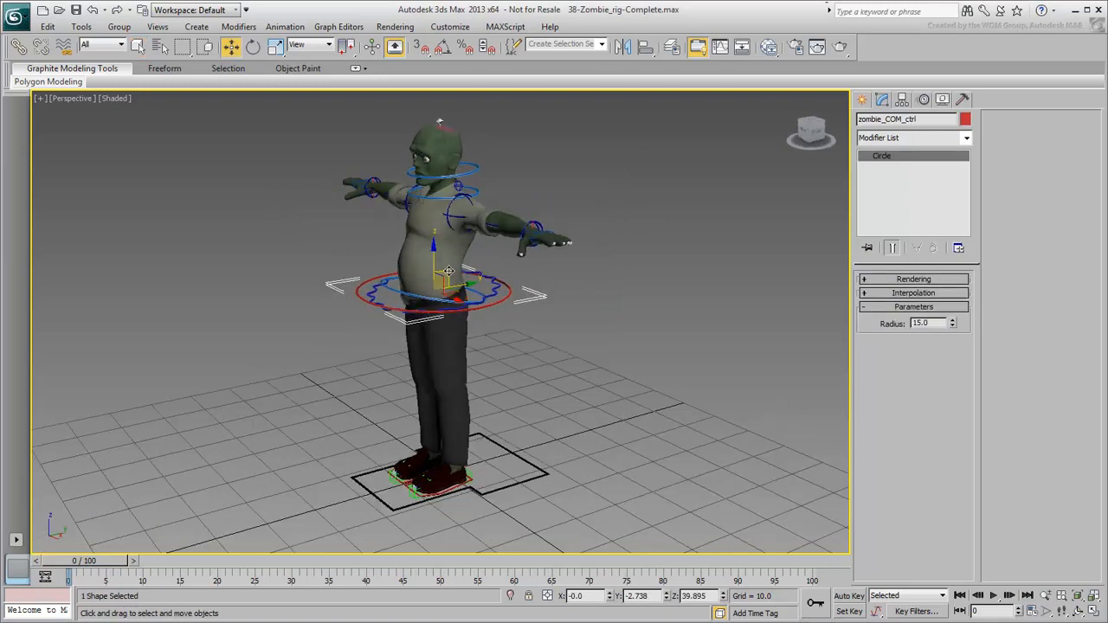
pyautogui.moveTo(445, 281); pyautogui.dragTo(434, 302)
# Move the left foot control outward to widen the zombie's stance.
pyautogui.keyDown('alt'); pyautogui.moveTo(407, 485); pyautogui.dragTo(455, 494, button='middle'); pyautogui.keyUp('alt')
pyautogui.click(456, 494)
pyautogui.moveTo(467, 462); pyautogui.dragTo(509, 460)
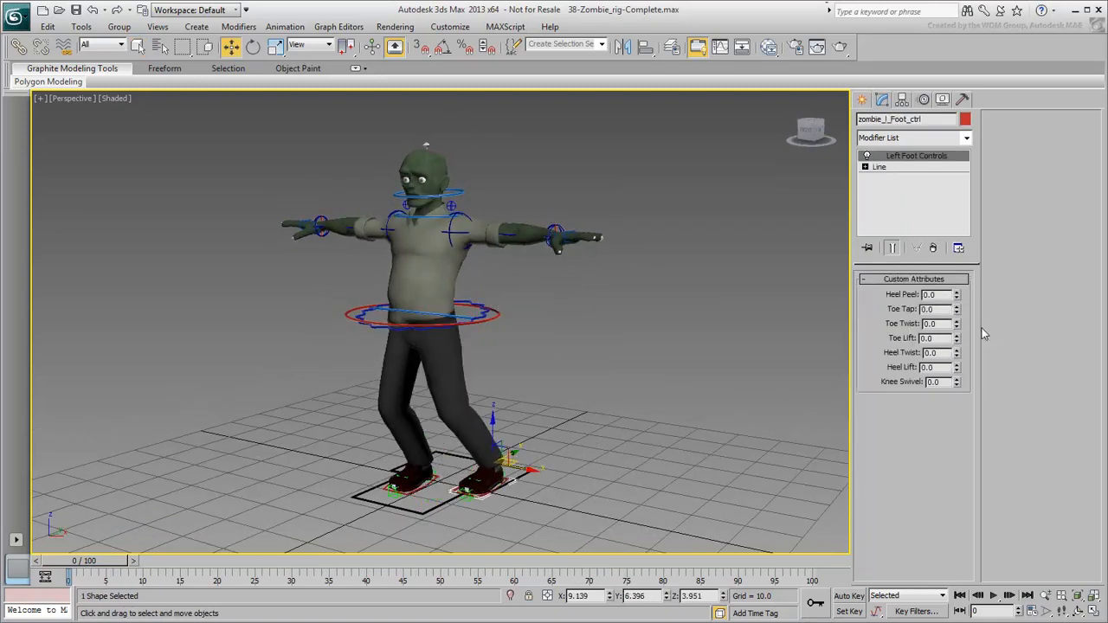
# Move the right foot control outward and forward, and set its Heel Twist to about 1.6.
pyautogui.click(413, 478)
pyautogui.moveTo(437, 463); pyautogui.dragTo(388, 472)
pyautogui.moveTo(957, 352); pyautogui.dragTo(957, 339)
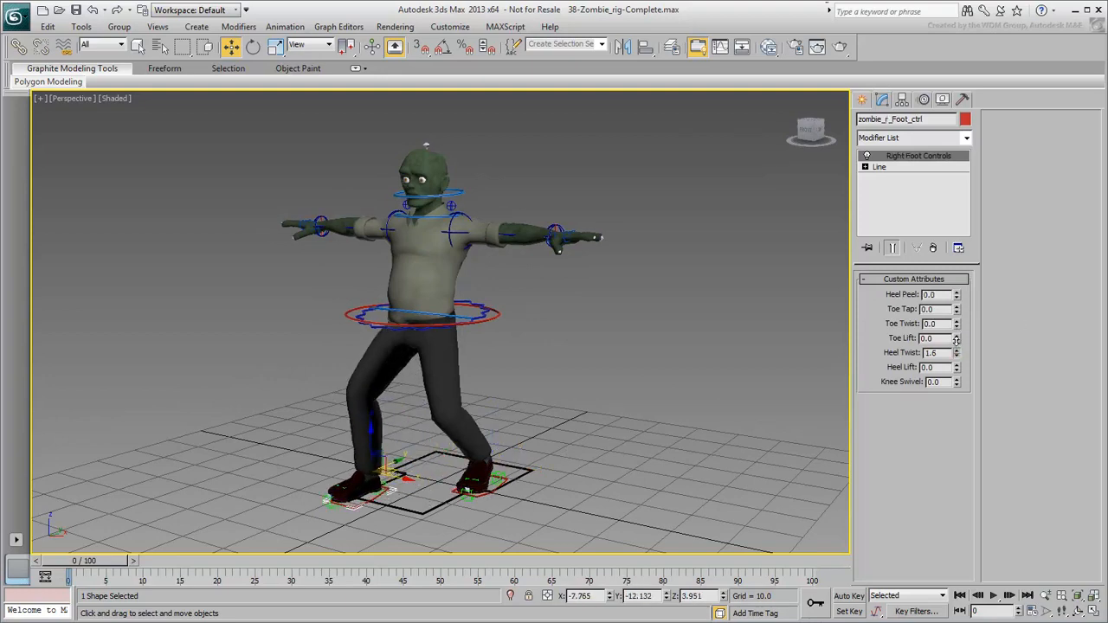
# Rotate the spine base control to bend the zombie's torso forward.
pyautogui.click(482, 315)
pyautogui.click(438, 315)
pyautogui.rightClick(422, 312)
pyautogui.keyDown('alt'); pyautogui.moveTo(438, 316); pyautogui.dragTo(509, 306, button='middle'); pyautogui.keyUp('alt')
pyautogui.click(441, 334)
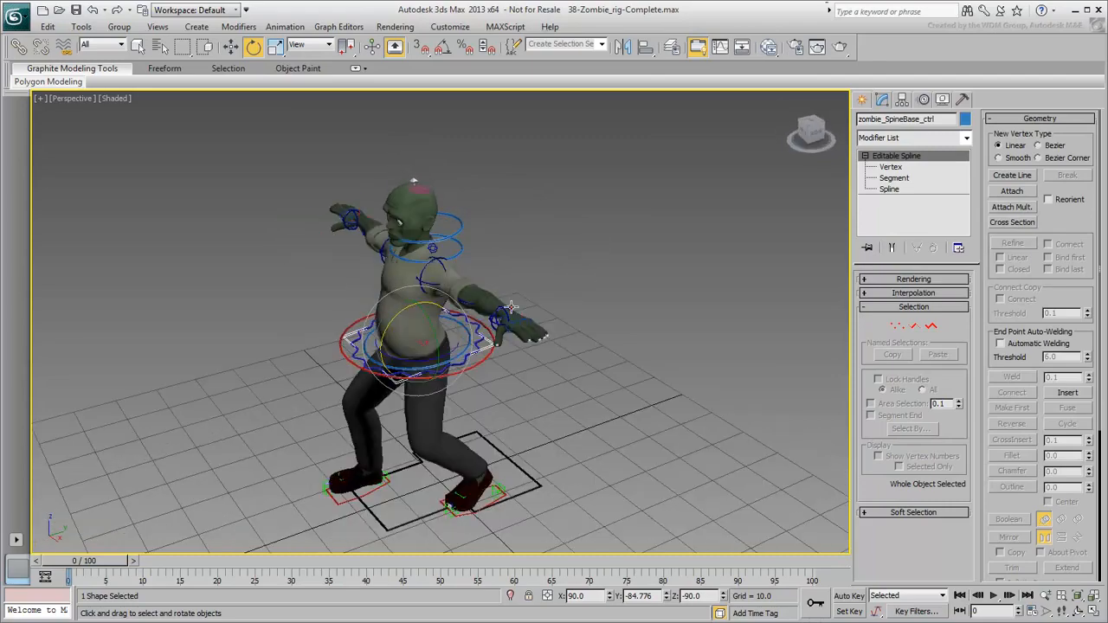
# Move the left hand IK control inward to bend the left arm in front of the body.
pyautogui.click(511, 308)
pyautogui.click(511, 308)
pyautogui.keyDown('alt'); pyautogui.moveTo(461, 350); pyautogui.dragTo(468, 380, button='middle'); pyautogui.keyUp('alt')
pyautogui.press('w')
pyautogui.moveTo(529, 324); pyautogui.dragTo(442, 338)
pyautogui.keyDown('alt'); pyautogui.moveTo(407, 388); pyautogui.dragTo(439, 372, button='middle'); pyautogui.keyUp('alt')
pyautogui.scroll(7, 439, 376)
pyautogui.scroll(-6, 441, 364)
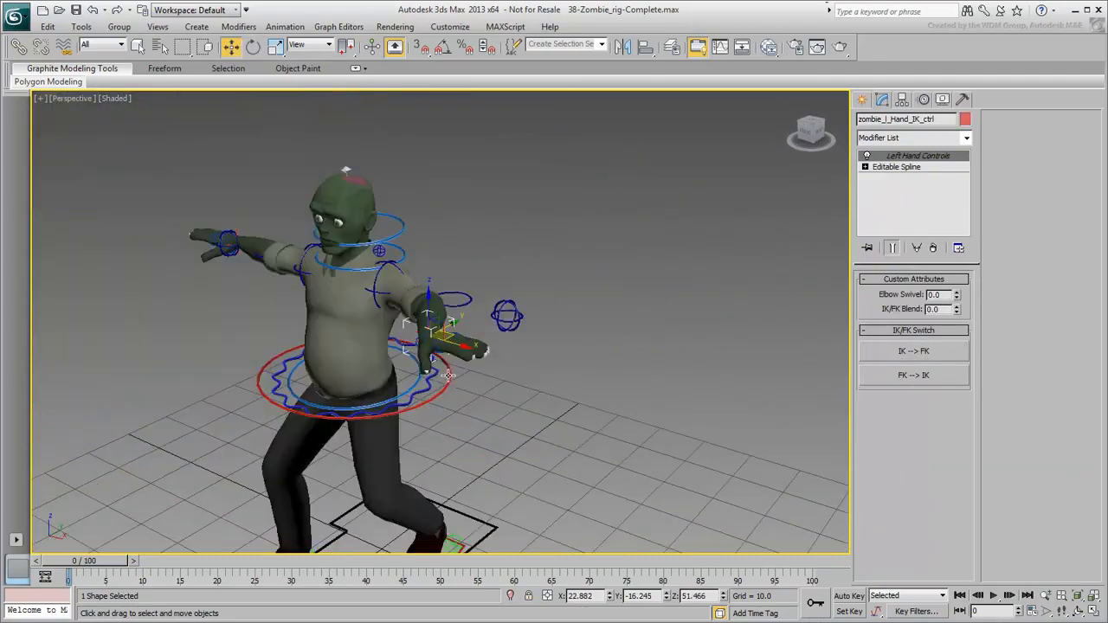
# Rotate the left hand IK control, using the Local reference coordinate system.
pyautogui.scroll(2, 444, 359)
pyautogui.rightClick(435, 310)
pyautogui.click(440, 337)
pyautogui.moveTo(440, 338); pyautogui.dragTo(364, 341)
pyautogui.click(327, 45)
pyautogui.click(303, 93)
pyautogui.moveTo(421, 309); pyautogui.dragTo(423, 356)
# Move the left hand IK control down beside the zombie's hip.
pyautogui.rightClick(402, 335)
pyautogui.keyDown('alt'); pyautogui.moveTo(425, 349); pyautogui.dragTo(394, 333, button='middle'); pyautogui.keyUp('alt')
pyautogui.click(427, 352)
pyautogui.moveTo(409, 299); pyautogui.dragTo(452, 385)
pyautogui.keyDown('alt'); pyautogui.moveTo(339, 370); pyautogui.dragTo(437, 374, button='middle'); pyautogui.keyUp('alt')
pyautogui.moveTo(447, 394); pyautogui.dragTo(398, 404)
# Rotate the left hand IK control slightly to refine the hanging hand's orientation.
pyautogui.moveTo(463, 405); pyautogui.dragTo(546, 351, button='middle')
pyautogui.rightClick(534, 378)
pyautogui.click(568, 406)
pyautogui.moveTo(497, 381); pyautogui.dragTo(483, 378)
# Set the left hand control's Elbow Swivel to -1.2 and apply its FK --> IK switch.
pyautogui.moveTo(956, 294); pyautogui.dragTo(955, 301)
pyautogui.moveTo(59, 281); pyautogui.dragTo(216, 275, button='middle')
pyautogui.click(864, 381)
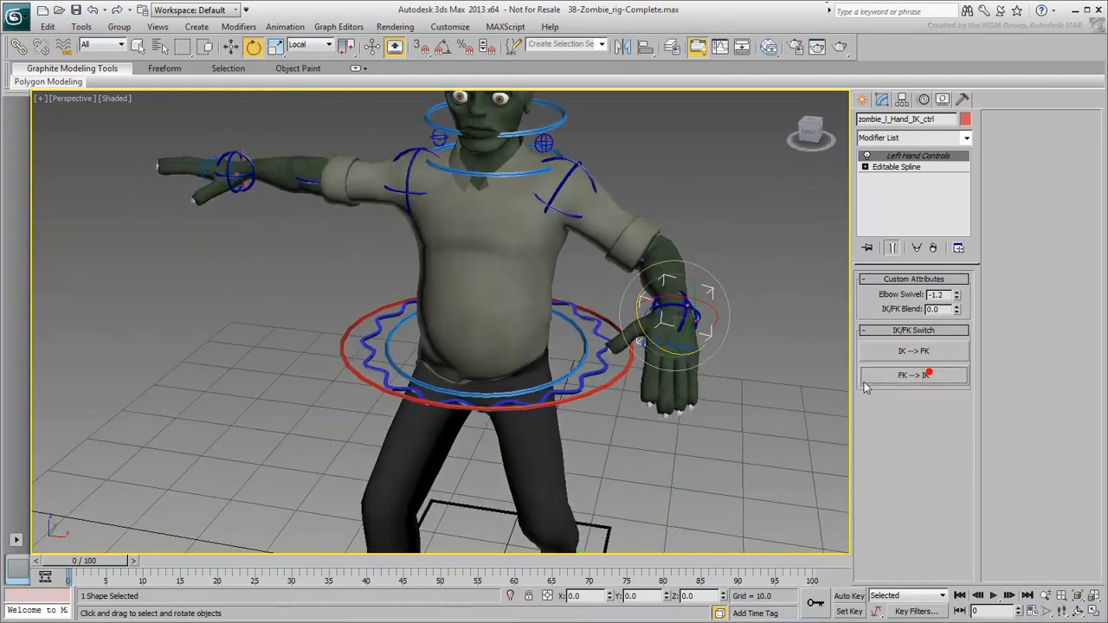
# Move the right hand IK control inward and down toward the body.
pyautogui.keyDown('alt'); pyautogui.moveTo(336, 227); pyautogui.dragTo(218, 184, button='middle'); pyautogui.keyUp('alt')
pyautogui.click(217, 183)
pyautogui.rightClick(219, 232)
pyautogui.click(235, 249)
pyautogui.moveTo(225, 194); pyautogui.dragTo(262, 217)
# Lower the right hand control's Elbow Swivel and rotate the hand.
pyautogui.press('e')
pyautogui.rightClick(260, 247)
pyautogui.click(278, 262)
pyautogui.moveTo(957, 296); pyautogui.dragTo(957, 305)
pyautogui.rightClick(295, 244)
pyautogui.click(312, 268)
pyautogui.moveTo(227, 205); pyautogui.dragTo(265, 178)
# Rotate the chest control to twist the upper torso, and tilt the neck control.
pyautogui.click(483, 208)
pyautogui.keyDown('alt'); pyautogui.moveTo(482, 208); pyautogui.dragTo(381, 208, button='middle'); pyautogui.keyUp('alt')
pyautogui.moveTo(532, 139); pyautogui.dragTo(511, 128)
pyautogui.keyDown('alt'); pyautogui.moveTo(433, 195); pyautogui.dragTo(524, 195, button='middle'); pyautogui.keyUp('alt')
pyautogui.moveTo(481, 206); pyautogui.dragTo(455, 207)
pyautogui.click(525, 155)
pyautogui.moveTo(451, 166); pyautogui.dragTo(478, 148)
pyautogui.moveTo(430, 278); pyautogui.dragTo(442, 249, button='middle')
# Apply the FK --> IK switch for both hands, shifting the left hand control inward and down.
pyautogui.click(265, 172)
pyautogui.click(914, 375)
pyautogui.moveTo(708, 297); pyautogui.dragTo(672, 325)
pyautogui.click(914, 375)
# Select the right hand control and raise its Elbow Swivel and IK/FK Blend values.
pyautogui.moveTo(452, 217); pyautogui.dragTo(455, 269, button='middle')
pyautogui.click(262, 210)
pyautogui.moveTo(957, 296); pyautogui.dragTo(957, 275)
pyautogui.moveTo(957, 309); pyautogui.dragTo(957, 269)
# Adjust three custom attributes of the control at the left hand and clear the selection.
pyautogui.click(636, 417)
pyautogui.moveTo(957, 309)
pyautogui.mouseDown()
pyautogui.moveTo(957, 285)
pyautogui.moveTo(957, 306)
pyautogui.mouseUp()
pyautogui.moveTo(957, 339); pyautogui.dragTo(957, 320)
pyautogui.moveTo(957, 353); pyautogui.dragTo(957, 342)
pyautogui.scroll(-3, 507, 388)
pyautogui.keyDown('alt'); pyautogui.moveTo(507, 388); pyautogui.dragTo(506, 373, button='middle'); pyautogui.keyUp('alt')
pyautogui.click(618, 369)
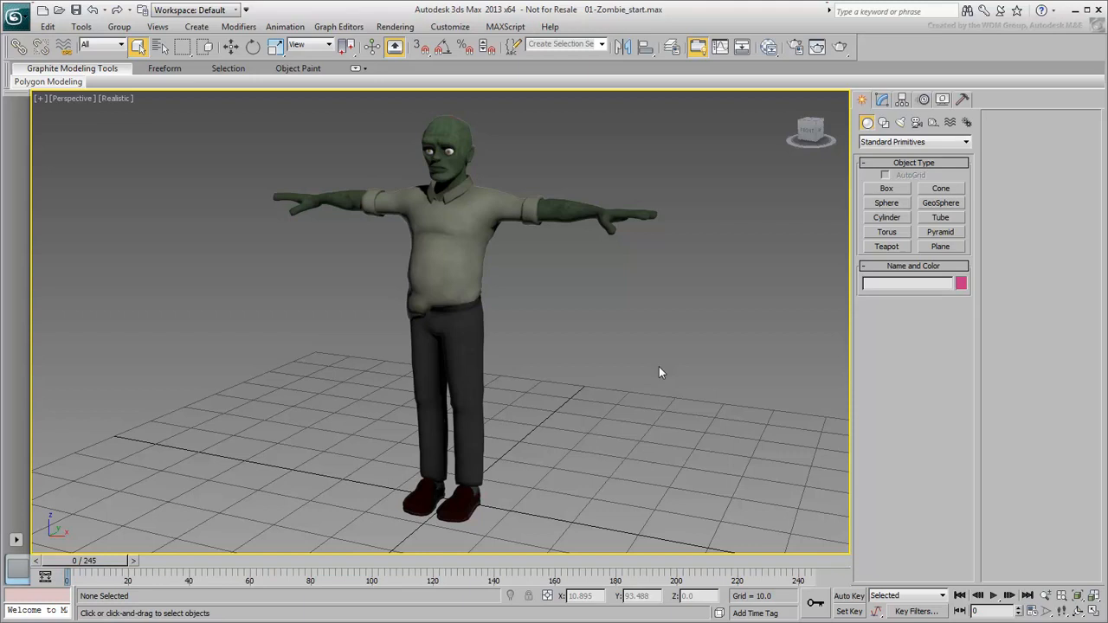
# Select the whole zombie model, set its shaded display color to Object Color, and clear the selection.
pyautogui.moveTo(317, 341); pyautogui.dragTo(205, 538)
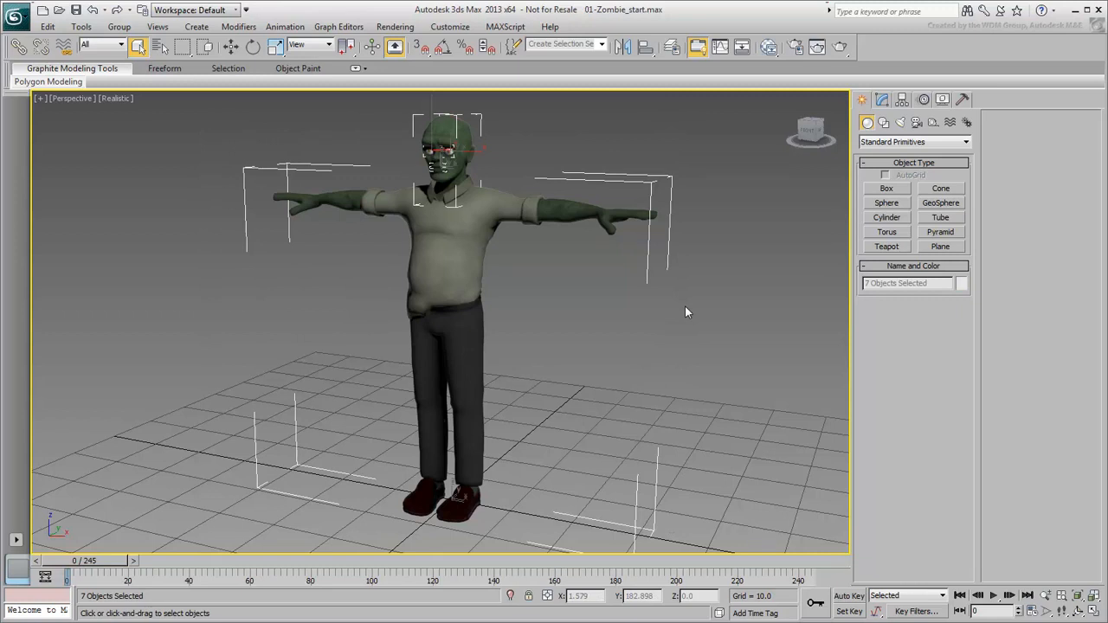
pyautogui.click(944, 100)
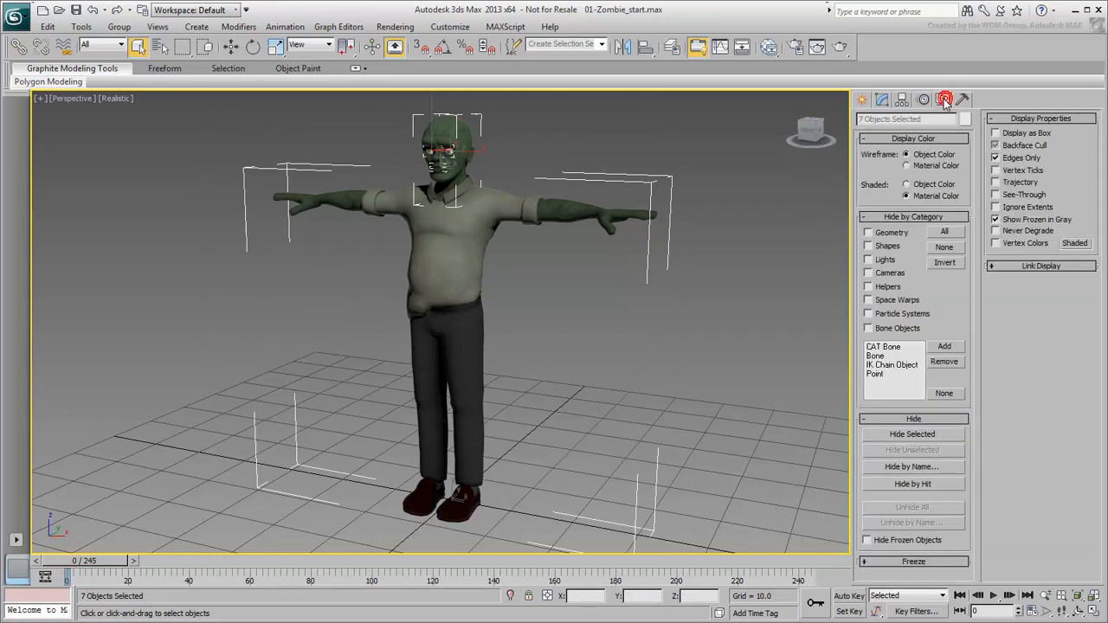
pyautogui.click(907, 184)
pyautogui.click(770, 223)
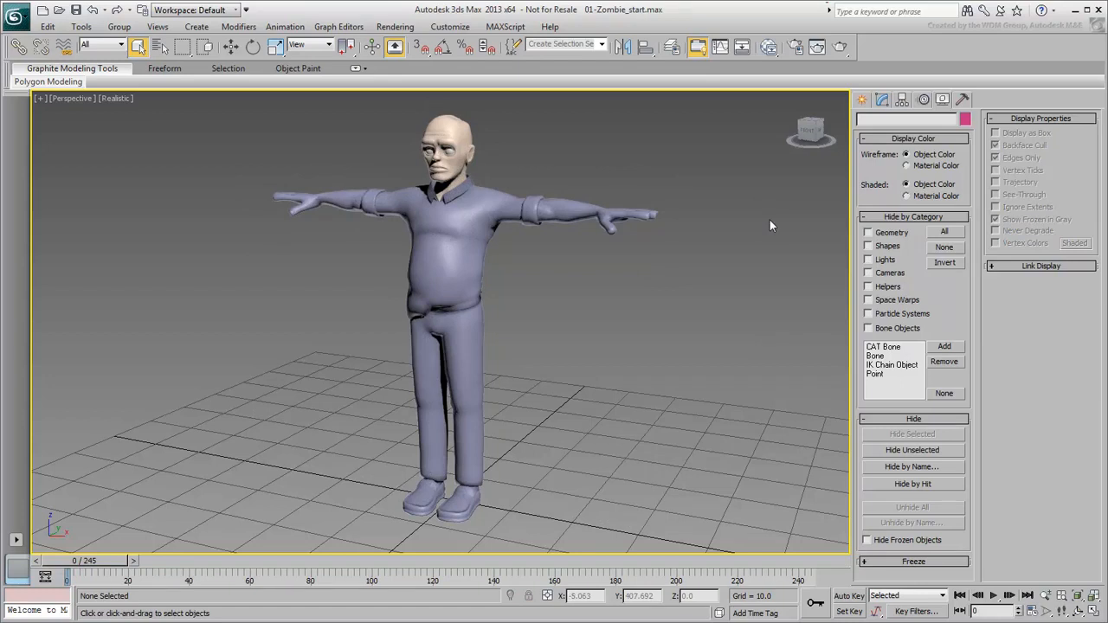
# Render the Perspective view to check the materials, and close the rendered frame window.
pyautogui.click(839, 49)
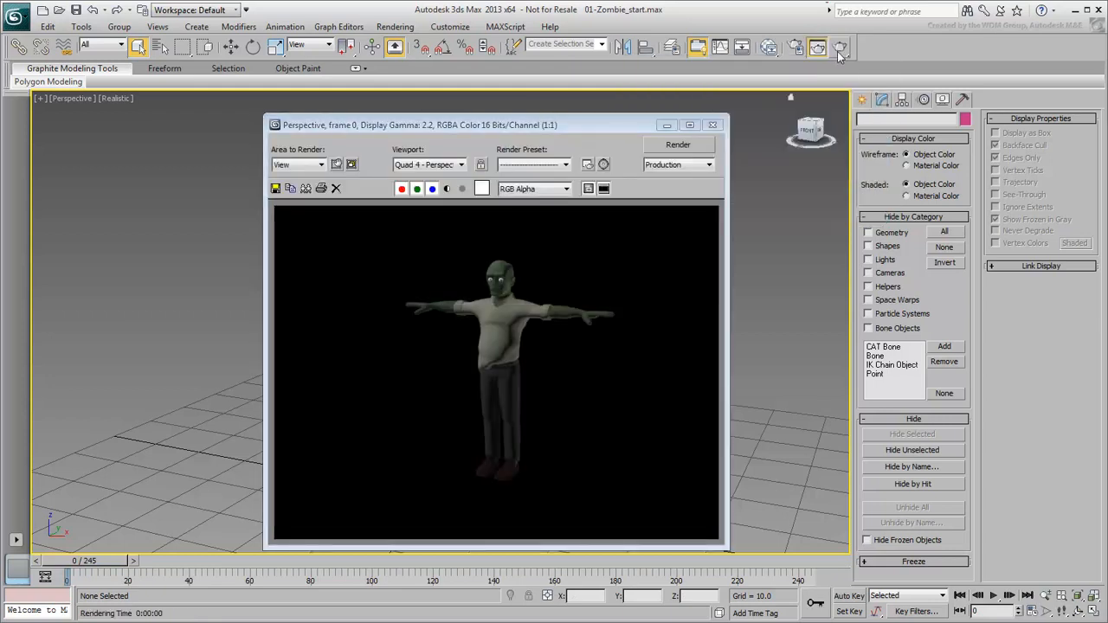
pyautogui.click(713, 126)
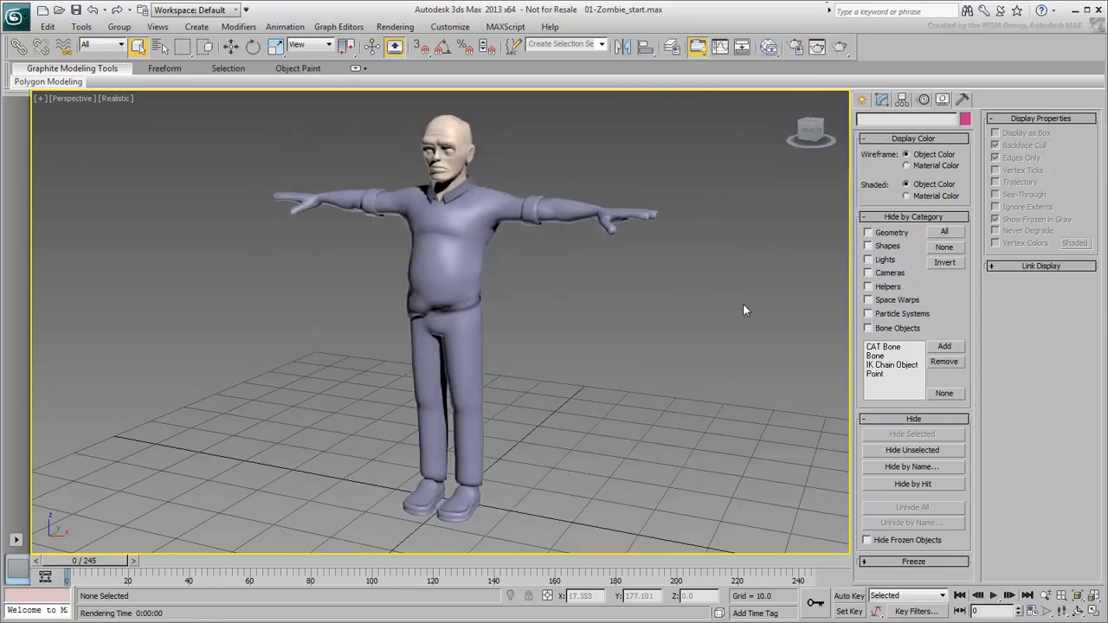
# Set the Perspective viewport to Shaded display and turn on edged faces.
pyautogui.moveTo(629, 305)
pyautogui.keyDown('alt'); pyautogui.mouseDown(button='middle')
pyautogui.moveTo(601, 332)
pyautogui.moveTo(531, 336)
pyautogui.moveTo(538, 326)
pyautogui.mouseUp(button='middle'); pyautogui.keyUp('alt')
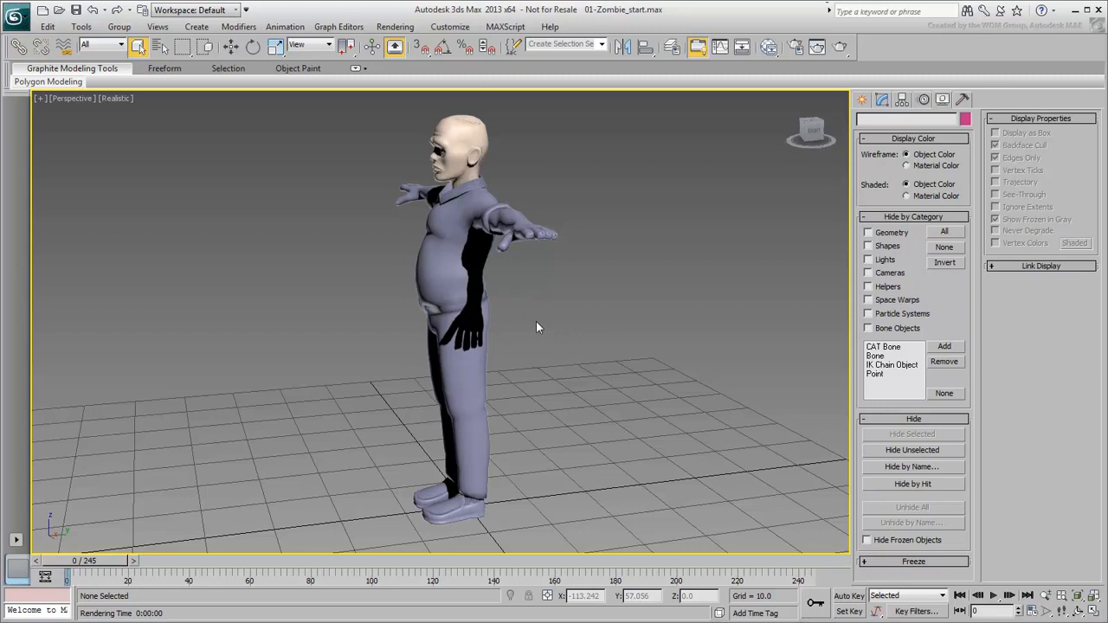
pyautogui.click(119, 97)
pyautogui.click(163, 130)
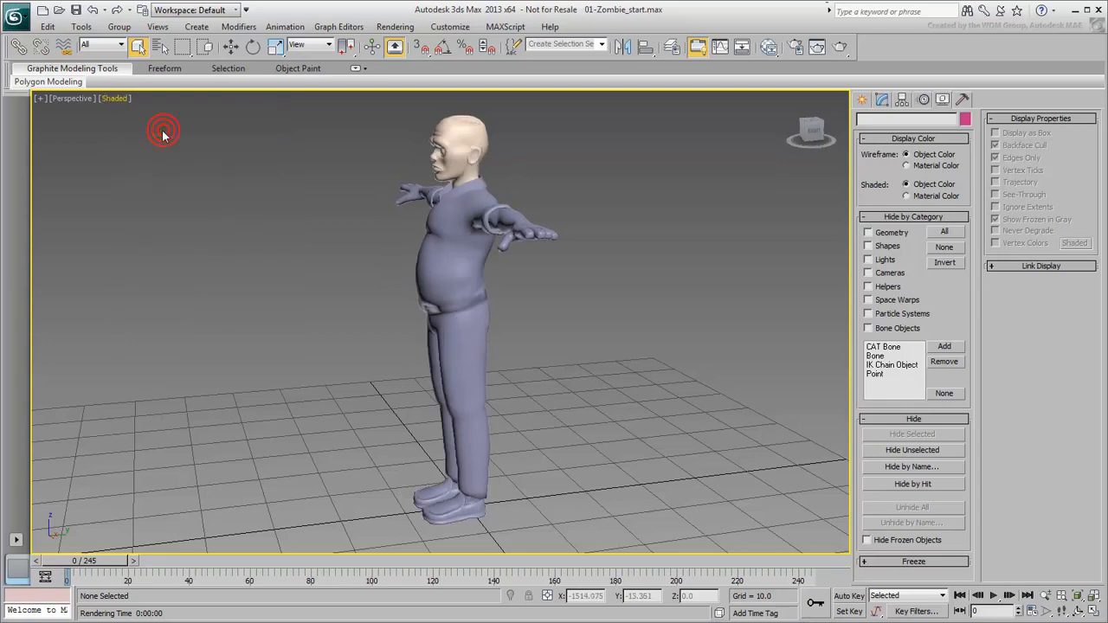
pyautogui.keyDown('alt'); pyautogui.moveTo(605, 355); pyautogui.dragTo(629, 367, button='middle'); pyautogui.keyUp('alt')
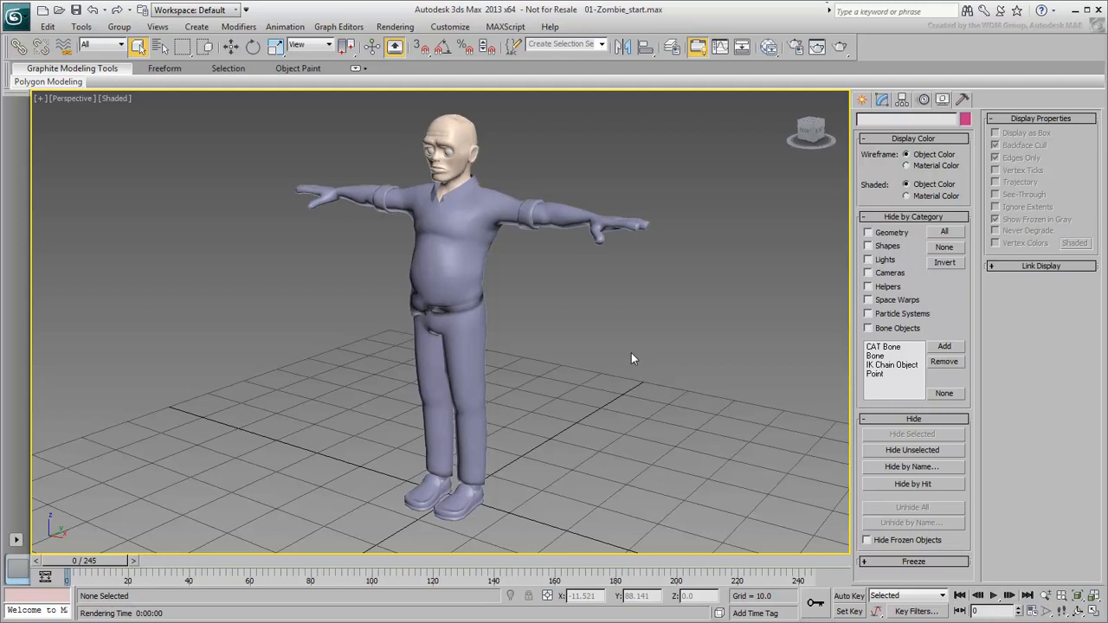
pyautogui.press('F4')
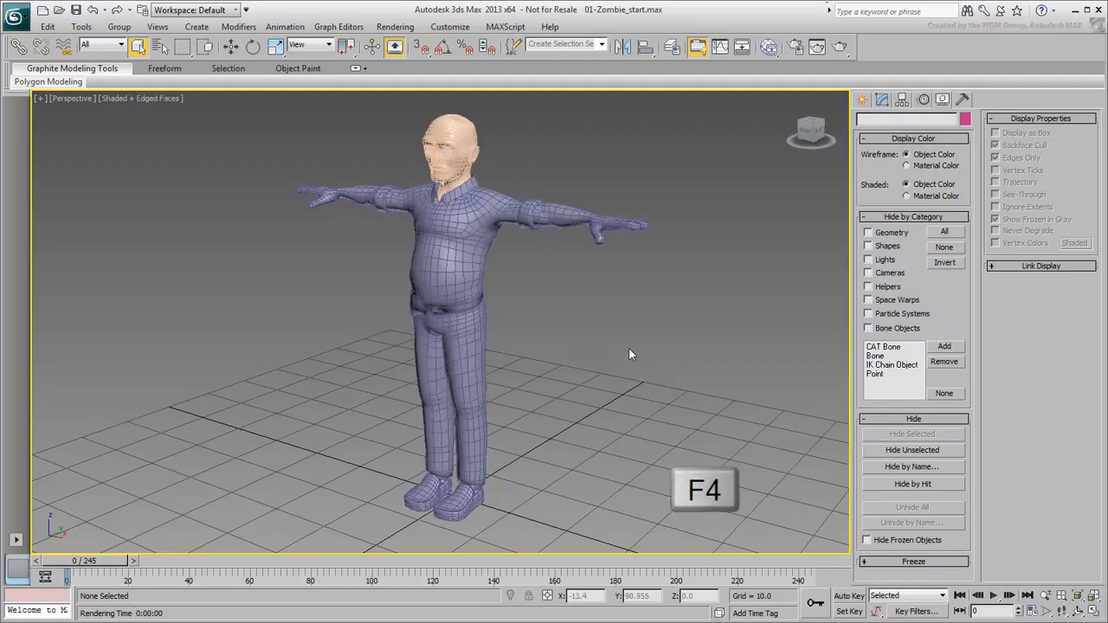
# Examine the mesh's edge flow around the legs, torso and left shoulder.
pyautogui.moveTo(539, 356)
pyautogui.keyDown('alt'); pyautogui.mouseDown(button='middle')
pyautogui.moveTo(513, 379)
pyautogui.moveTo(462, 384)
pyautogui.moveTo(497, 415)
pyautogui.moveTo(530, 413)
pyautogui.moveTo(433, 416)
pyautogui.moveTo(557, 416)
pyautogui.mouseUp(button='middle'); pyautogui.keyUp('alt')
pyautogui.scroll(8, 497, 415)
pyautogui.scroll(-10, 541, 260)
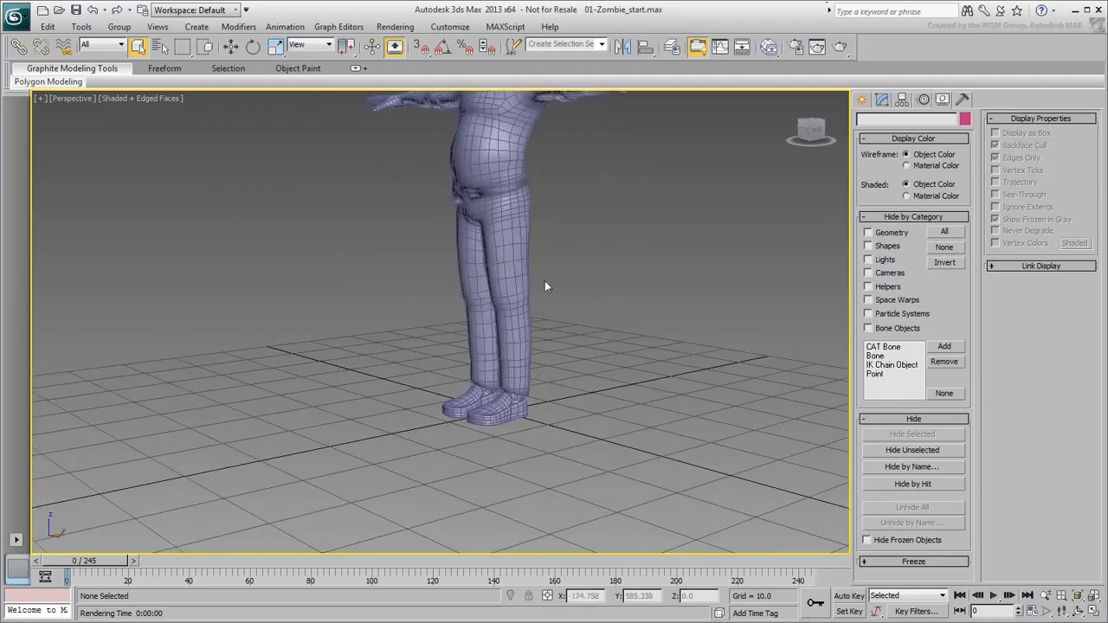
pyautogui.keyDown('alt'); pyautogui.moveTo(544, 286); pyautogui.dragTo(534, 302, button='middle'); pyautogui.keyUp('alt')
pyautogui.scroll(2, 523, 335)
pyautogui.scroll(8, 523, 335)
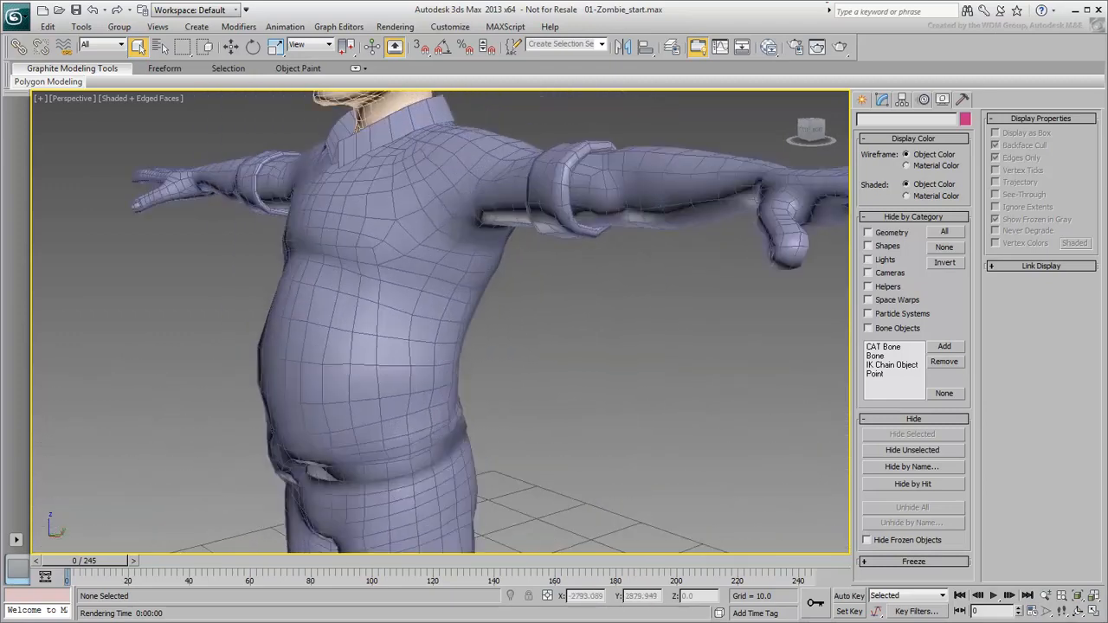
pyautogui.moveTo(558, 257)
pyautogui.keyDown('alt'); pyautogui.mouseDown(button='middle')
pyautogui.moveTo(646, 242)
pyautogui.moveTo(586, 328)
pyautogui.mouseUp(button='middle'); pyautogui.keyUp('alt')
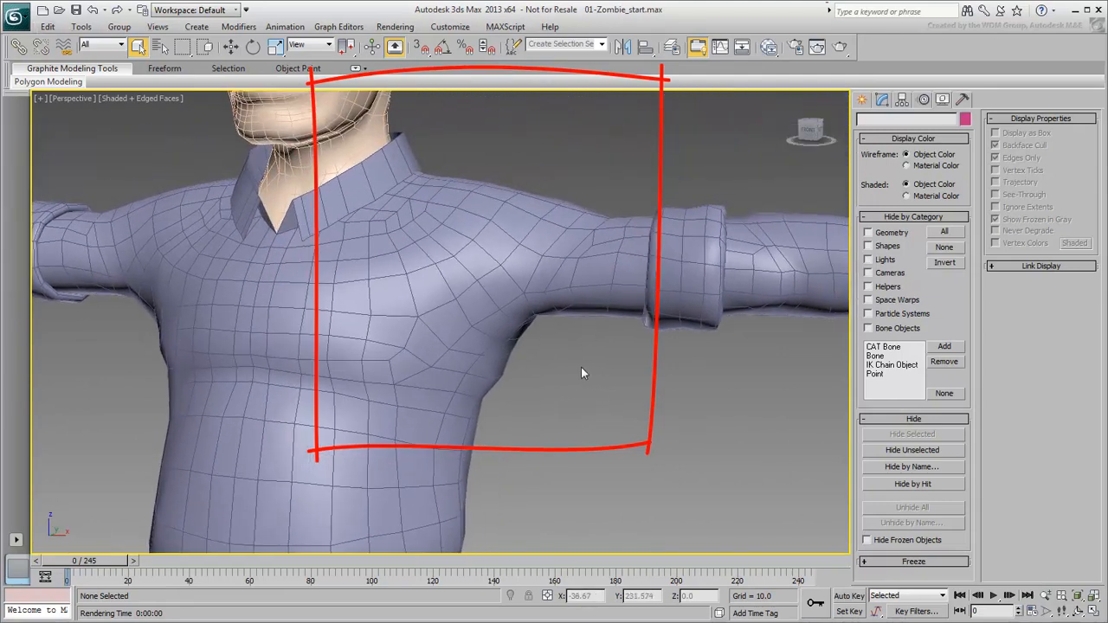
pyautogui.moveTo(583, 372)
pyautogui.keyDown('alt'); pyautogui.mouseDown(button='middle')
pyautogui.moveTo(548, 378)
pyautogui.moveTo(535, 349)
pyautogui.moveTo(543, 275)
pyautogui.mouseUp(button='middle'); pyautogui.keyUp('alt')
pyautogui.scroll(-5, 548, 373)
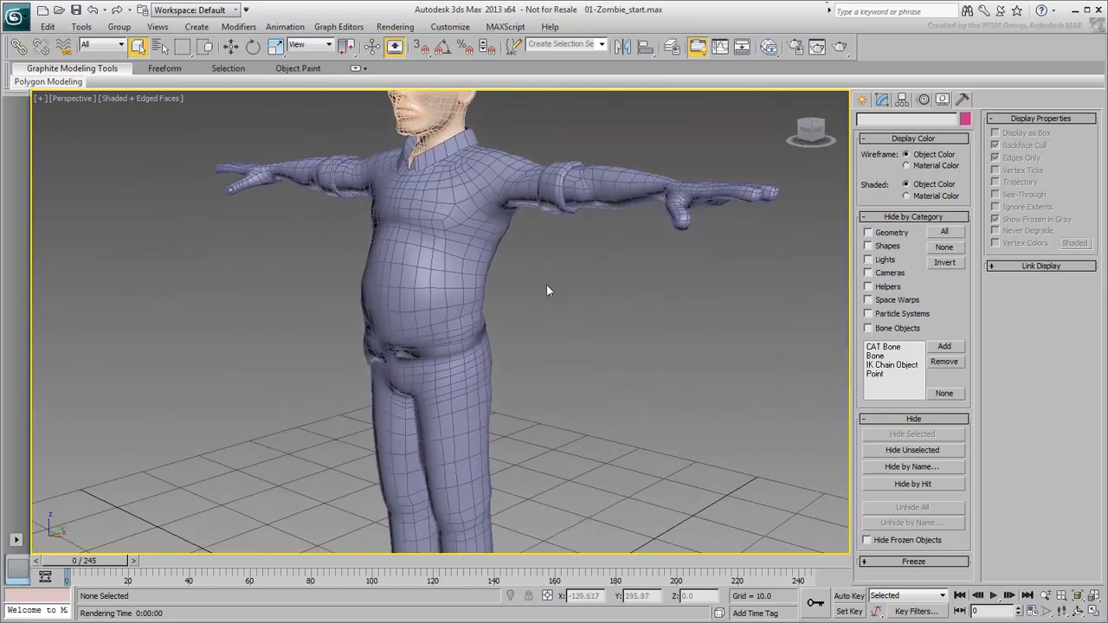
pyautogui.scroll(-4, 552, 282)
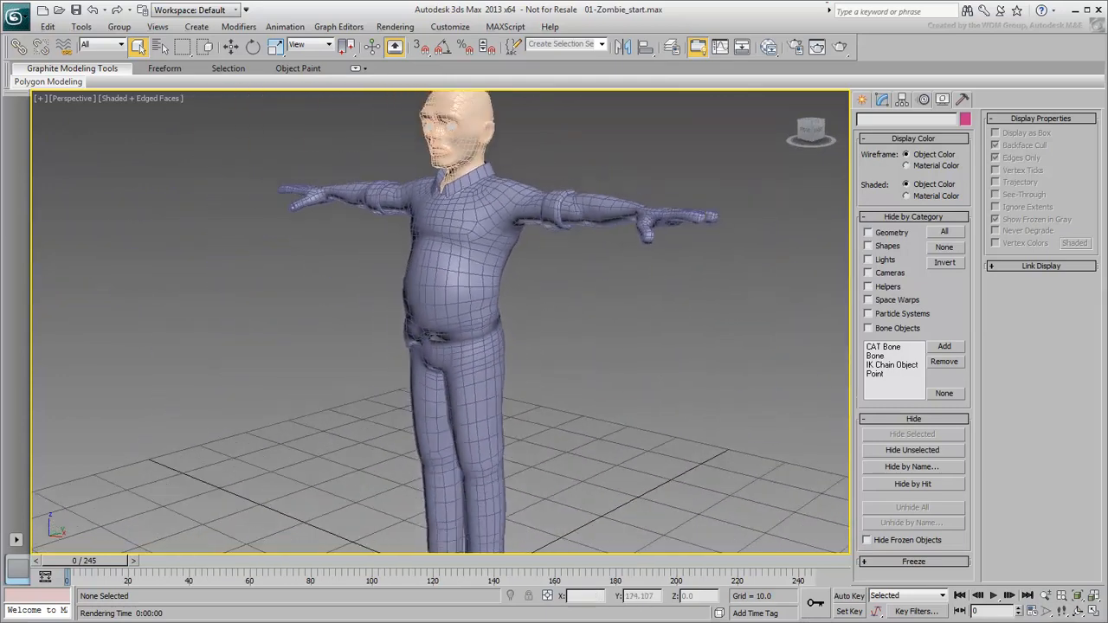
# Examine the character's asymmetry at the untucked shirt hem and the mesh details of the head.
pyautogui.keyDown('alt'); pyautogui.moveTo(561, 335); pyautogui.dragTo(613, 329, button='middle'); pyautogui.keyUp('alt')
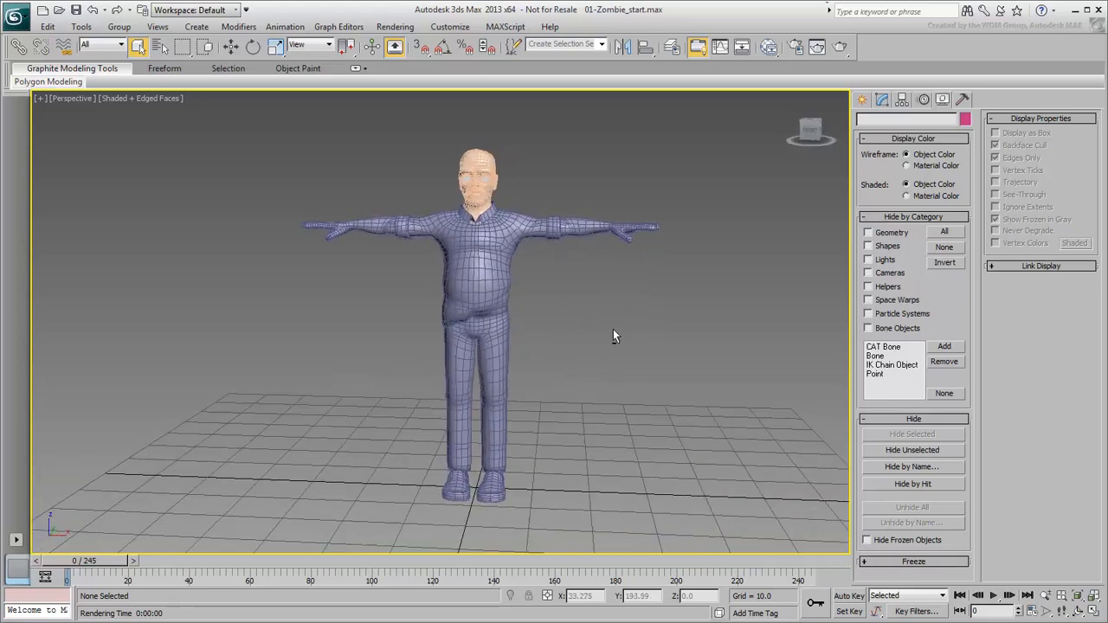
pyautogui.scroll(2, 554, 329)
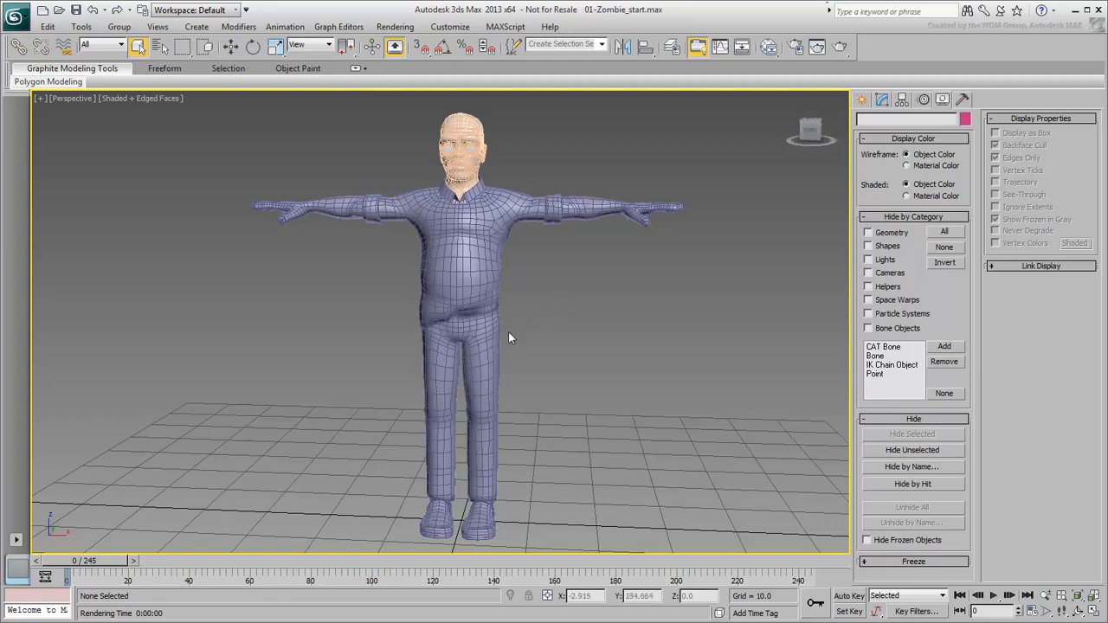
pyautogui.scroll(7, 504, 338)
pyautogui.keyDown('alt'); pyautogui.moveTo(544, 296); pyautogui.dragTo(569, 284, button='middle'); pyautogui.keyUp('alt')
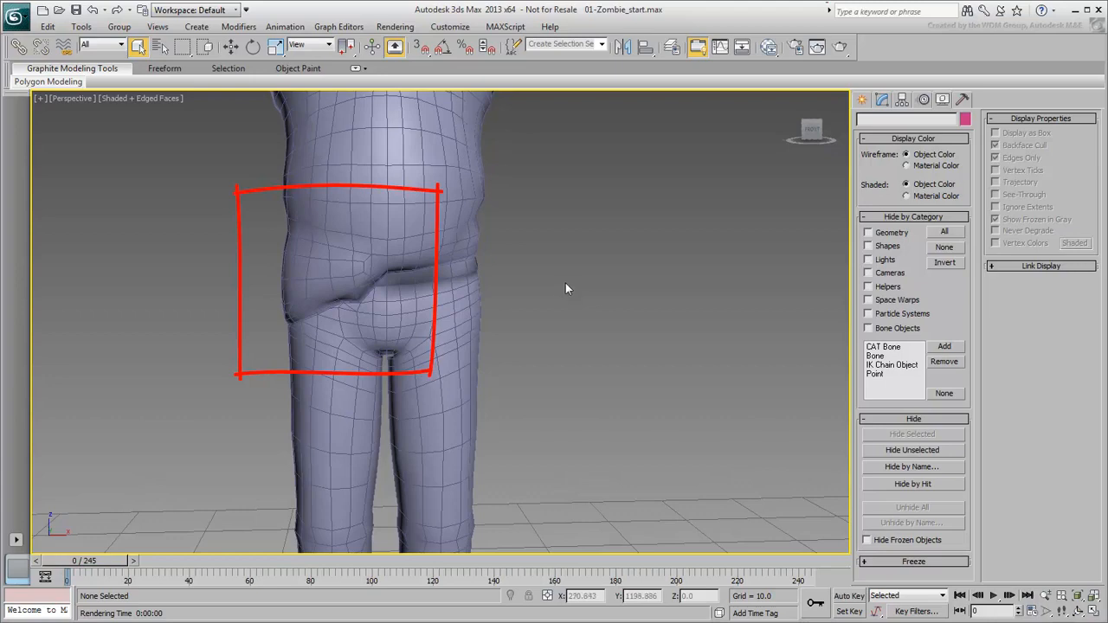
pyautogui.scroll(-8, 566, 288)
pyautogui.keyDown('alt'); pyautogui.moveTo(491, 306); pyautogui.dragTo(426, 307, button='middle'); pyautogui.keyUp('alt')
pyautogui.scroll(5, 426, 307)
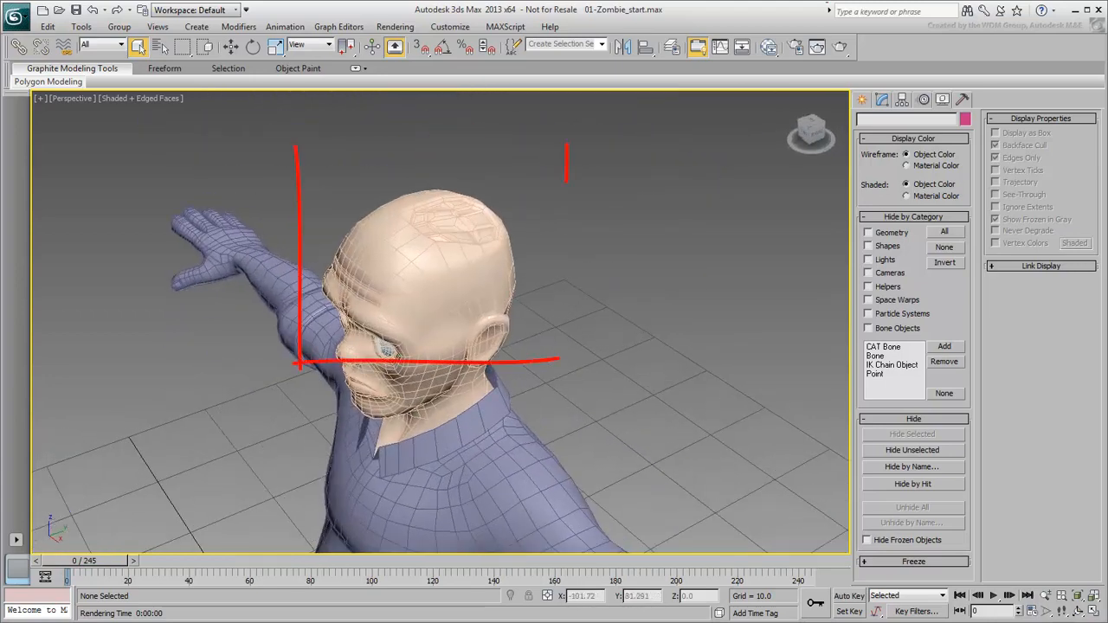
pyautogui.scroll(2, 492, 244)
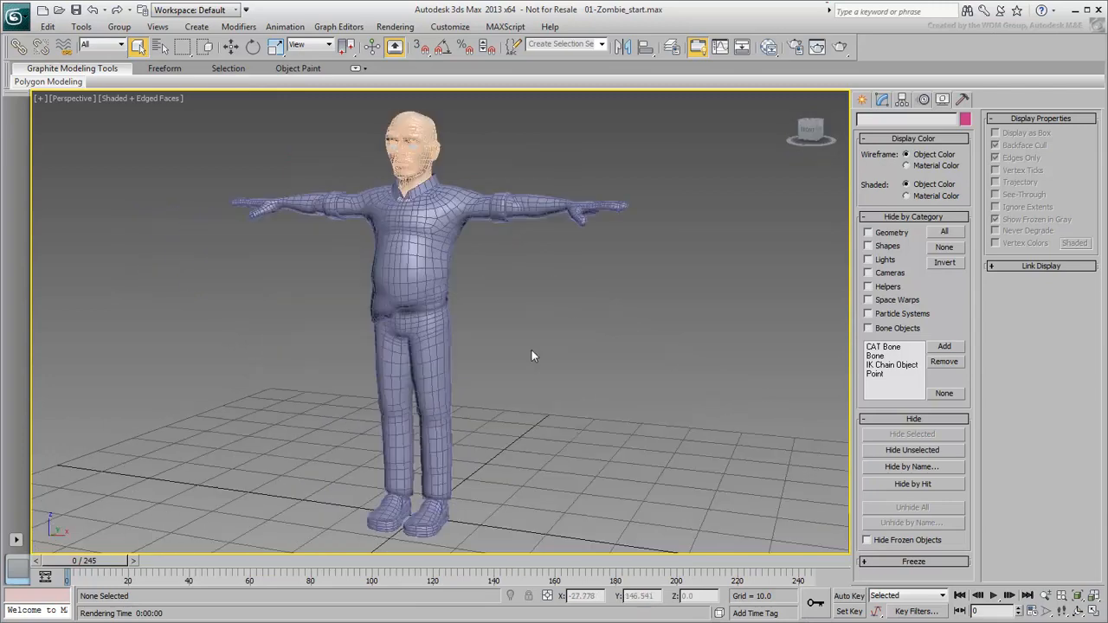
# Show all four viewports and check how the feet sit on the ground line in the Front and Left views.
pyautogui.hotkey('alt', 'w')
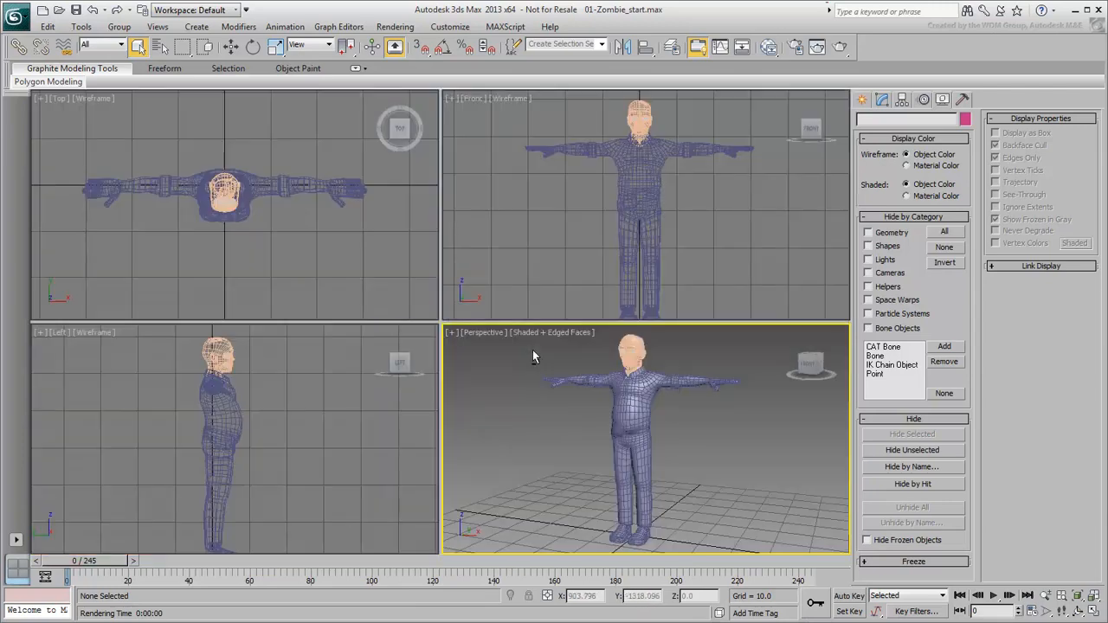
pyautogui.moveTo(652, 299); pyautogui.dragTo(641, 250, button='middle')
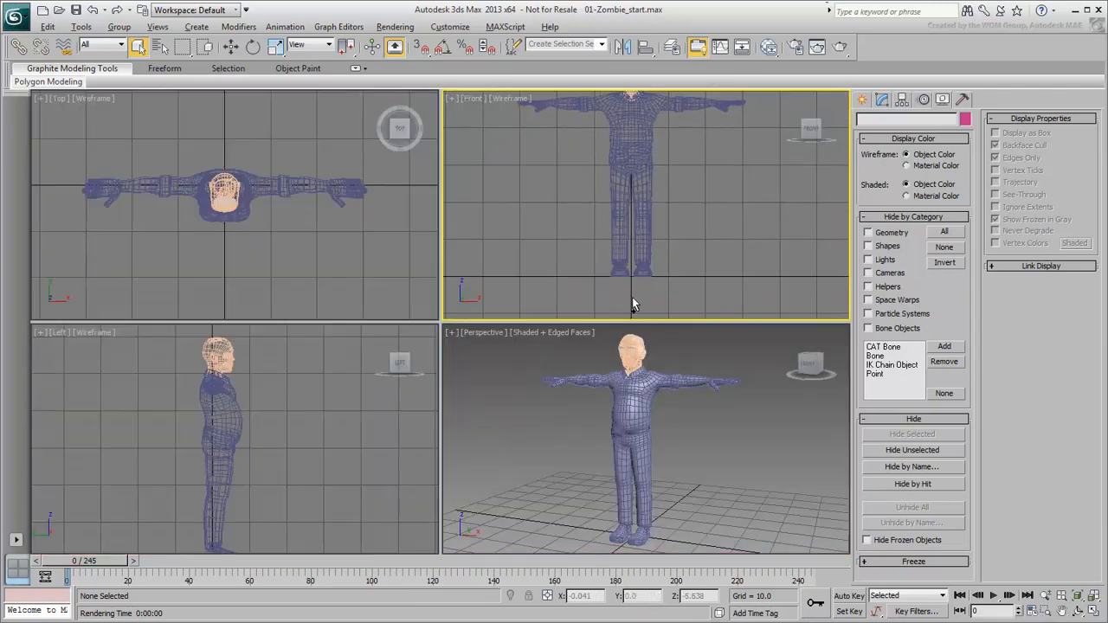
pyautogui.scroll(6, 632, 306)
pyautogui.scroll(3, 663, 218)
pyautogui.moveTo(662, 219); pyautogui.dragTo(665, 198, button='middle')
pyautogui.scroll(8, 223, 515)
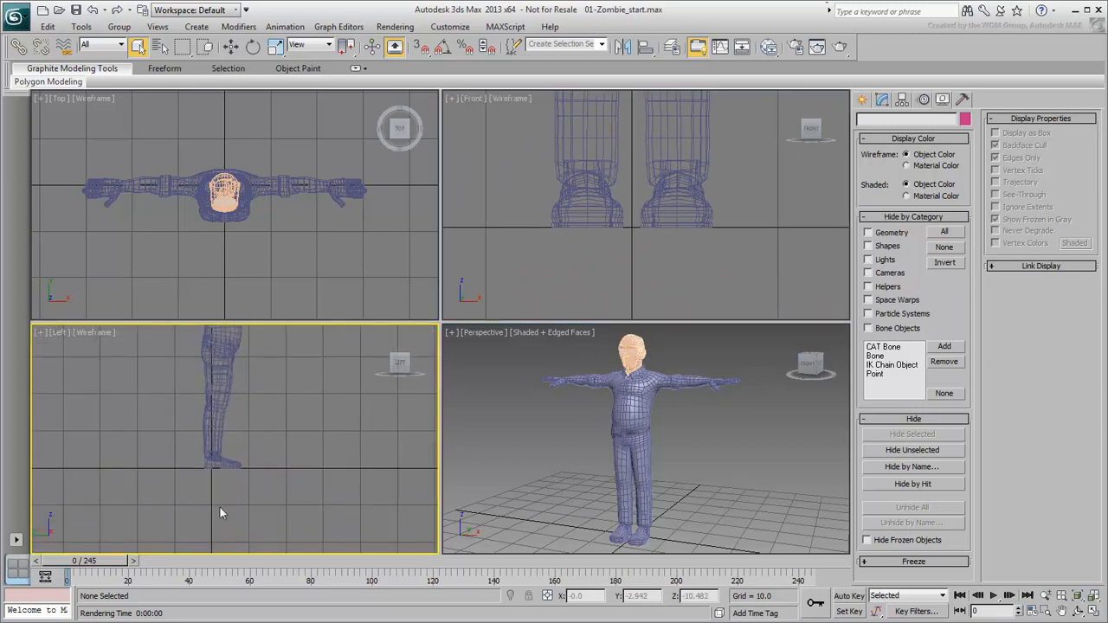
pyautogui.scroll(3, 227, 503)
pyautogui.moveTo(240, 390)
pyautogui.mouseDown(button='middle')
pyautogui.moveTo(260, 485)
pyautogui.moveTo(245, 481)
pyautogui.moveTo(273, 494)
pyautogui.mouseUp(button='middle')
pyautogui.scroll(3, 261, 485)
pyautogui.scroll(3, 261, 488)
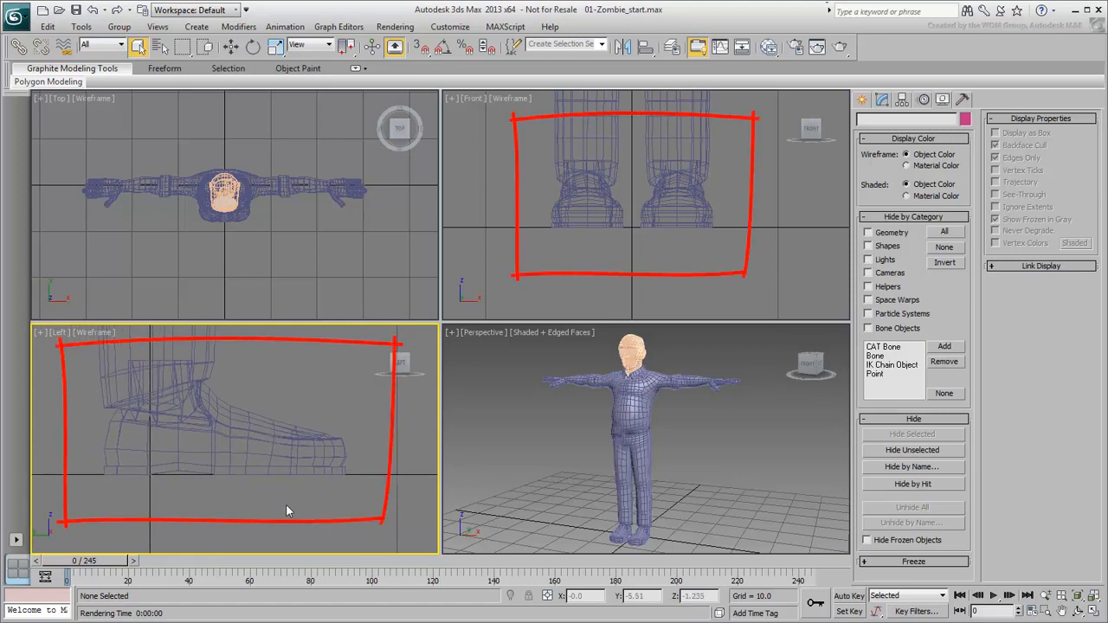
# Switch the Left and Front viewports from wireframe to Realistic shading.
pyautogui.press('F3')
pyautogui.moveTo(611, 215); pyautogui.dragTo(610, 227, button='middle')
pyautogui.press('F3')
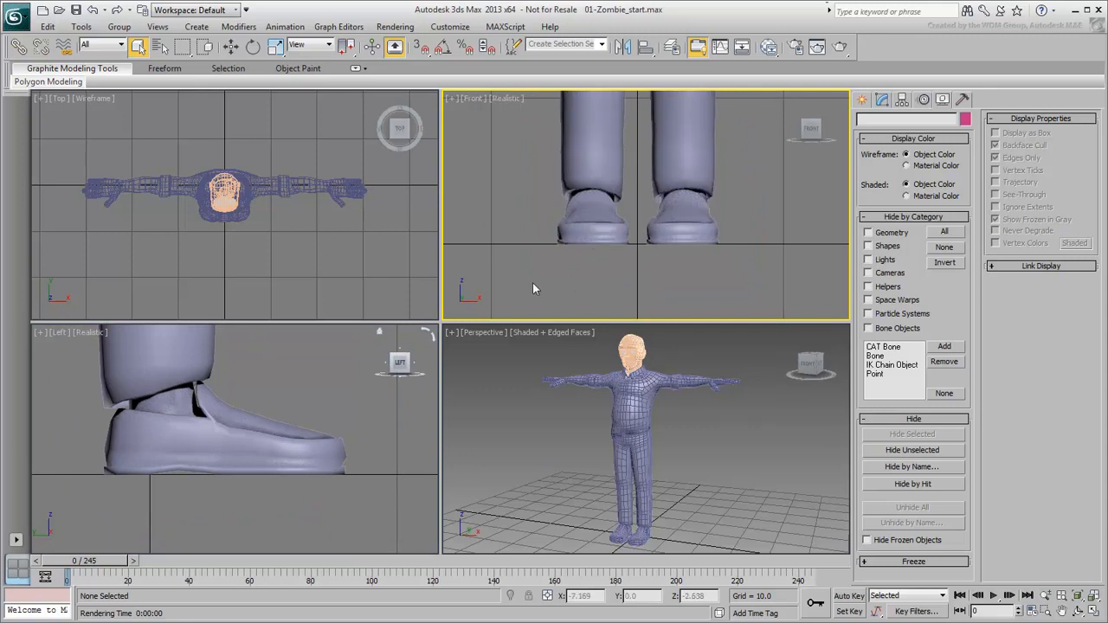
# Maximize the Front viewport and switch it to wireframe to examine the legs, hips and centering of the body.
pyautogui.hotkey('alt', 'w')
pyautogui.moveTo(470, 211)
pyautogui.mouseDown(button='middle')
pyautogui.moveTo(476, 192)
pyautogui.moveTo(446, 405)
pyautogui.mouseUp(button='middle')
pyautogui.scroll(-4, 463, 219)
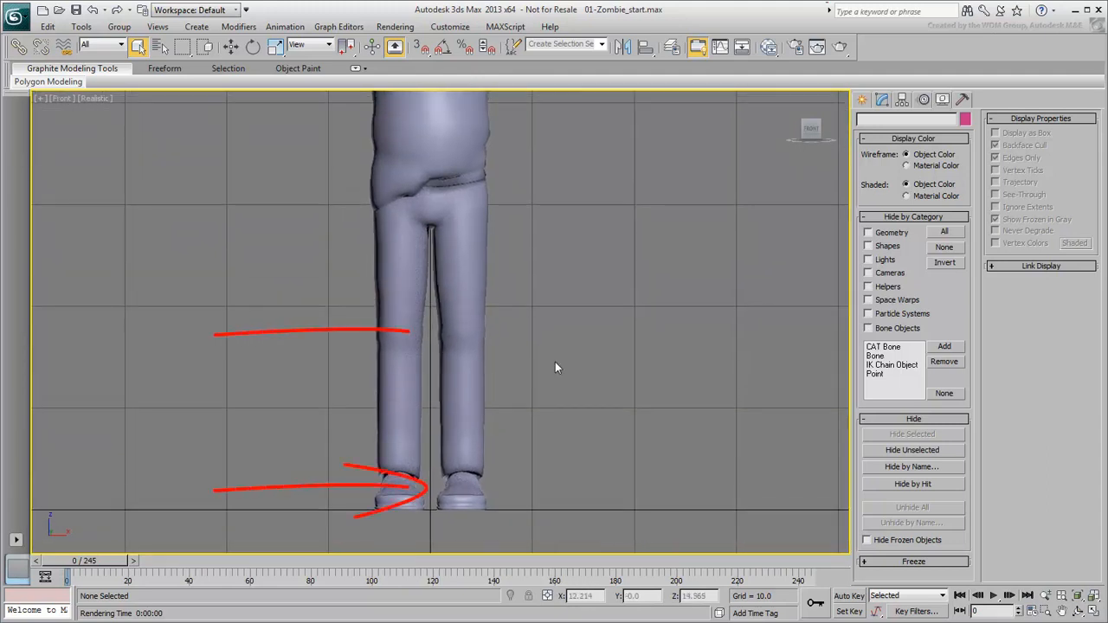
pyautogui.press('F3')
pyautogui.moveTo(426, 148); pyautogui.dragTo(431, 326, button='middle')
pyautogui.scroll(8, 430, 422)
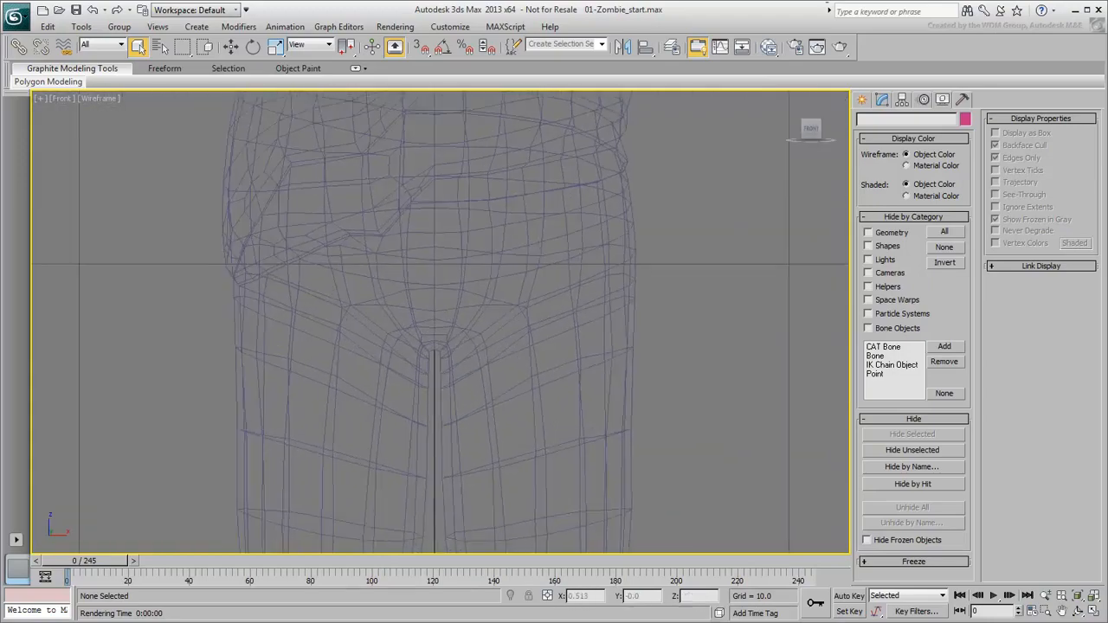
pyautogui.scroll(-10, 430, 426)
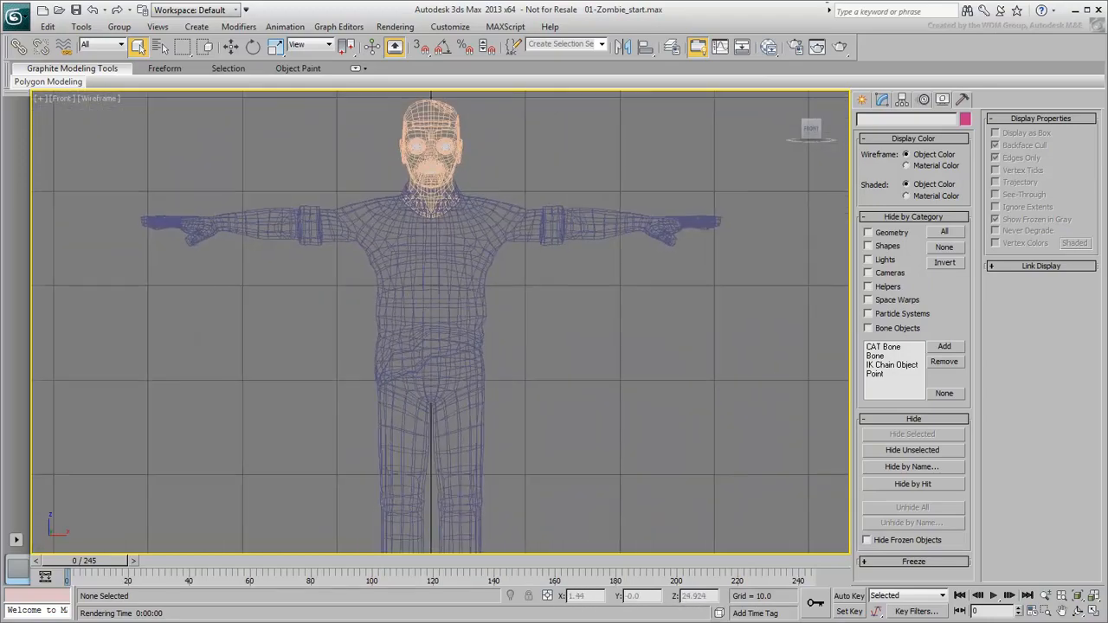
# Examine how the head and the whole body are centered on the vertical grid line in the Front wireframe view.
pyautogui.moveTo(451, 217); pyautogui.dragTo(457, 353, button='middle')
pyautogui.scroll(7, 457, 353)
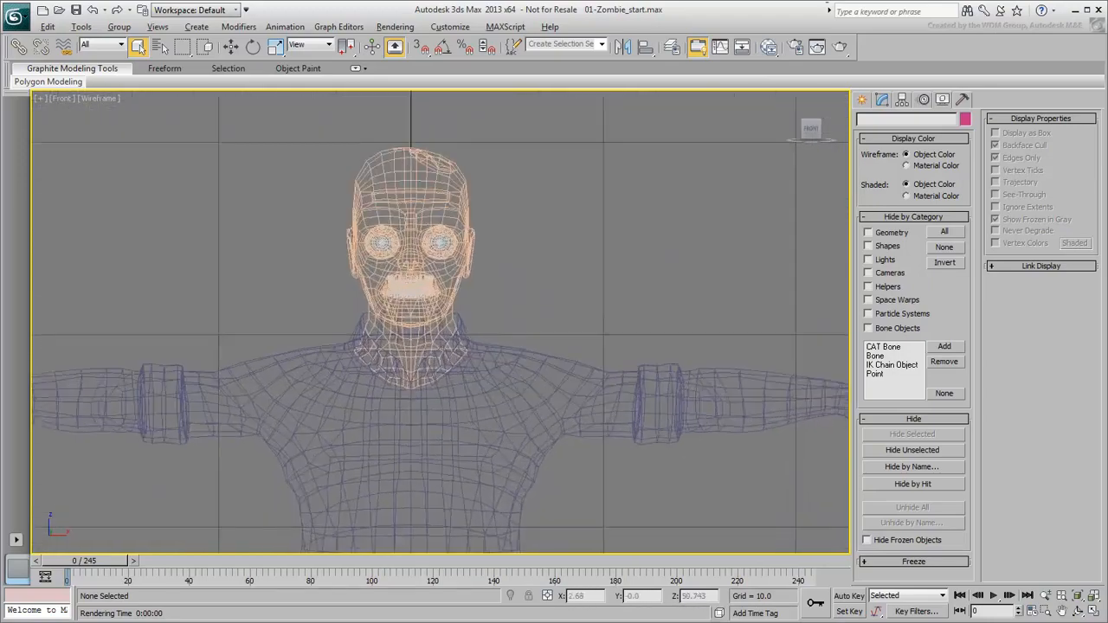
pyautogui.scroll(-1, 446, 390)
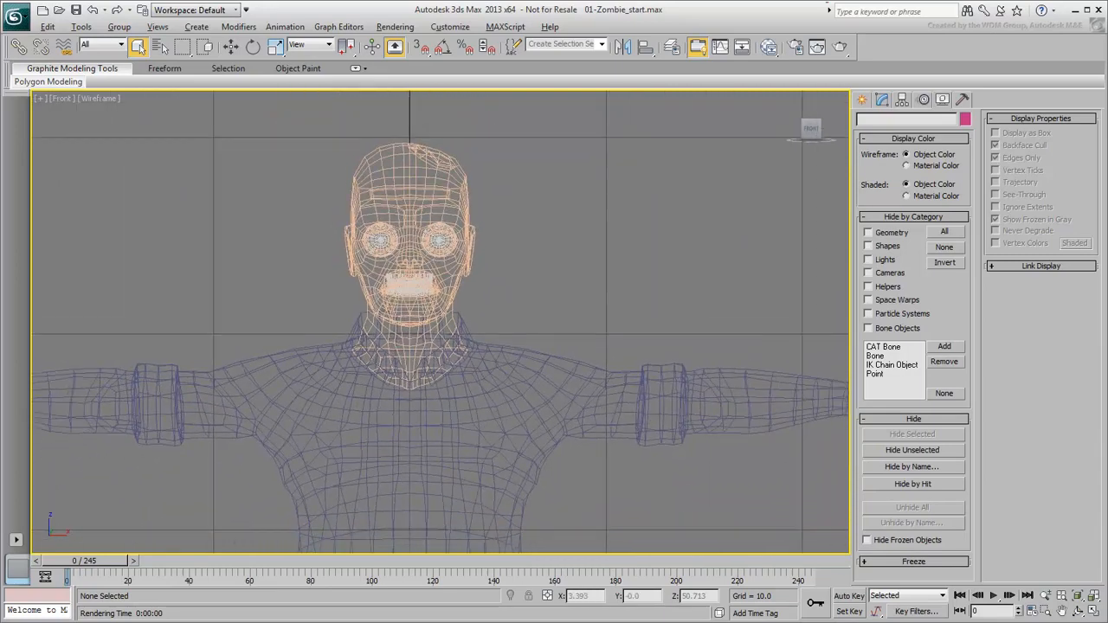
pyautogui.scroll(-8, 443, 359)
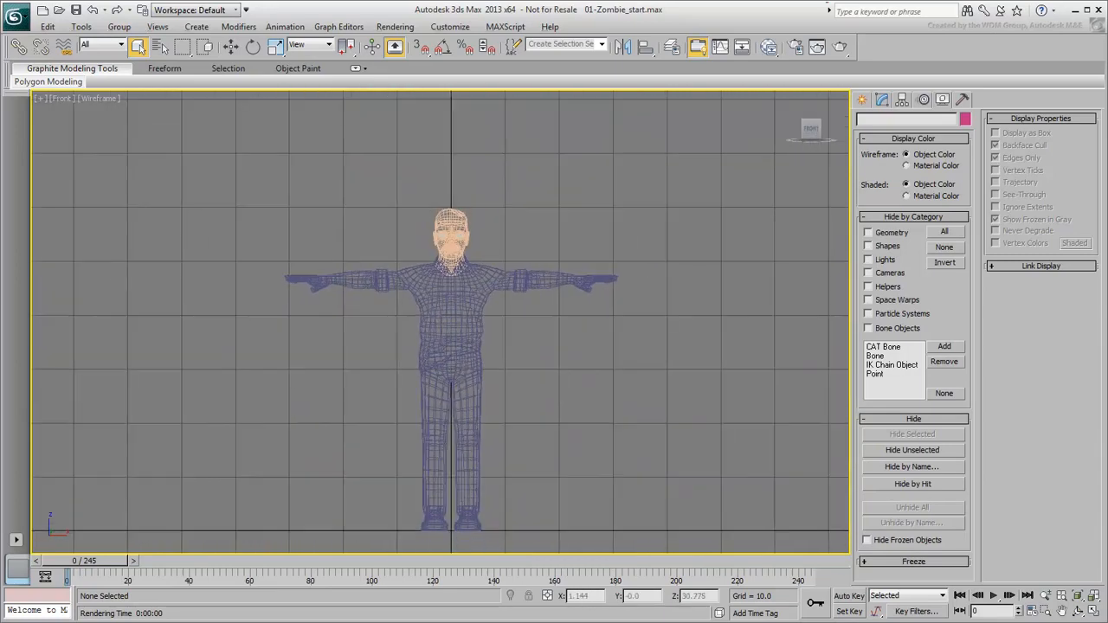
pyautogui.moveTo(444, 339); pyautogui.dragTo(436, 322, button='middle')
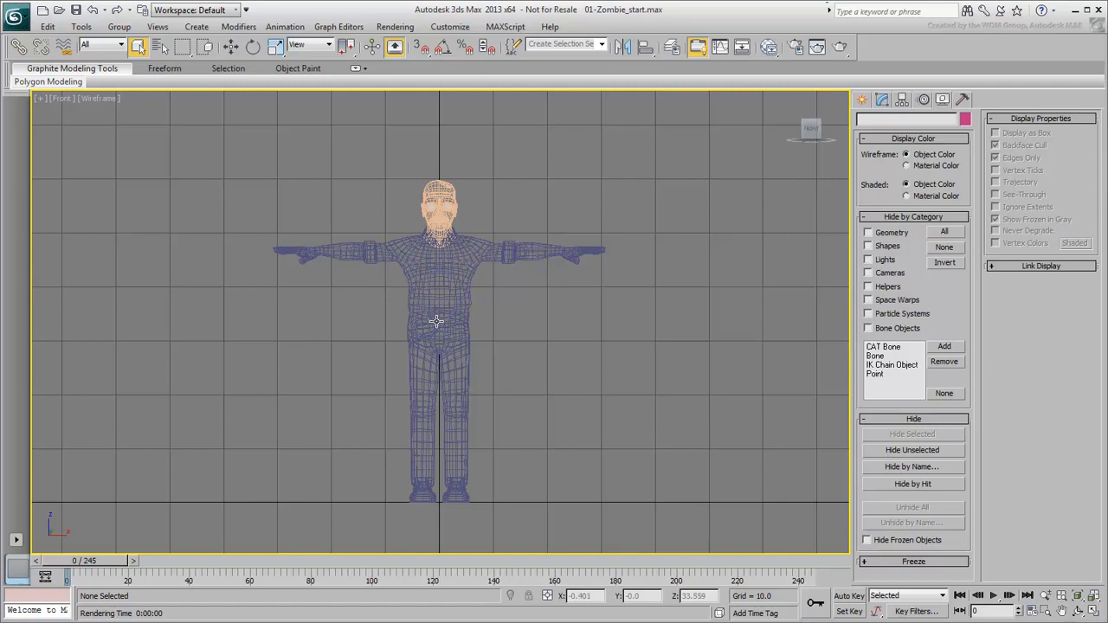
# Select the body mesh and check its pivot placement between the feet in the Perspective view using Affect Pivot Only.
pyautogui.click(445, 323)
pyautogui.press('p')
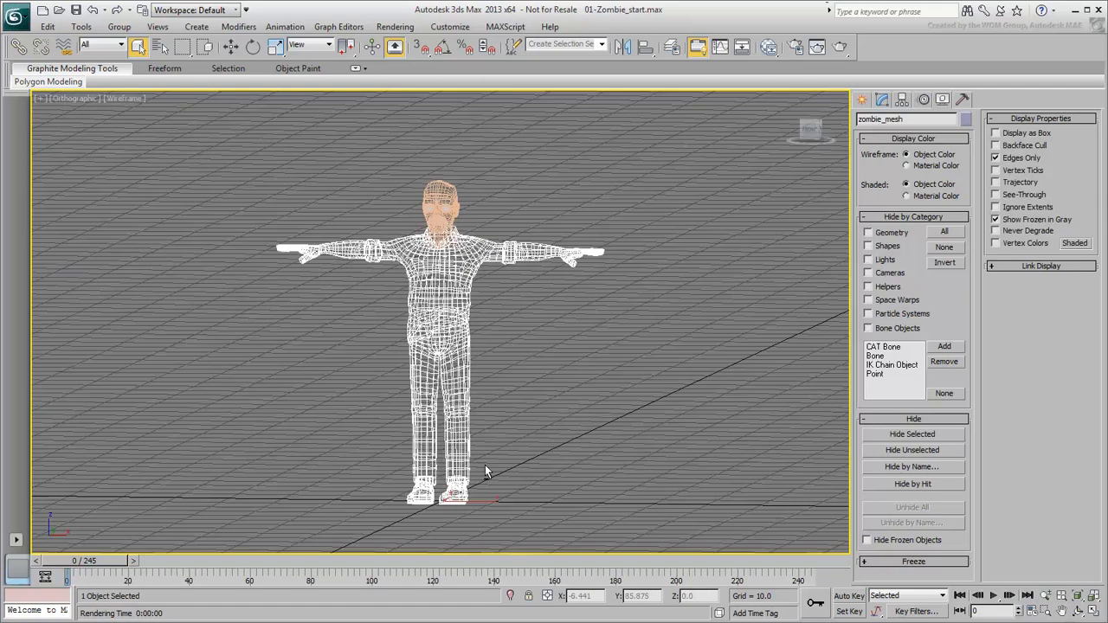
pyautogui.scroll(5, 485, 465)
pyautogui.click(903, 100)
pyautogui.click(913, 189)
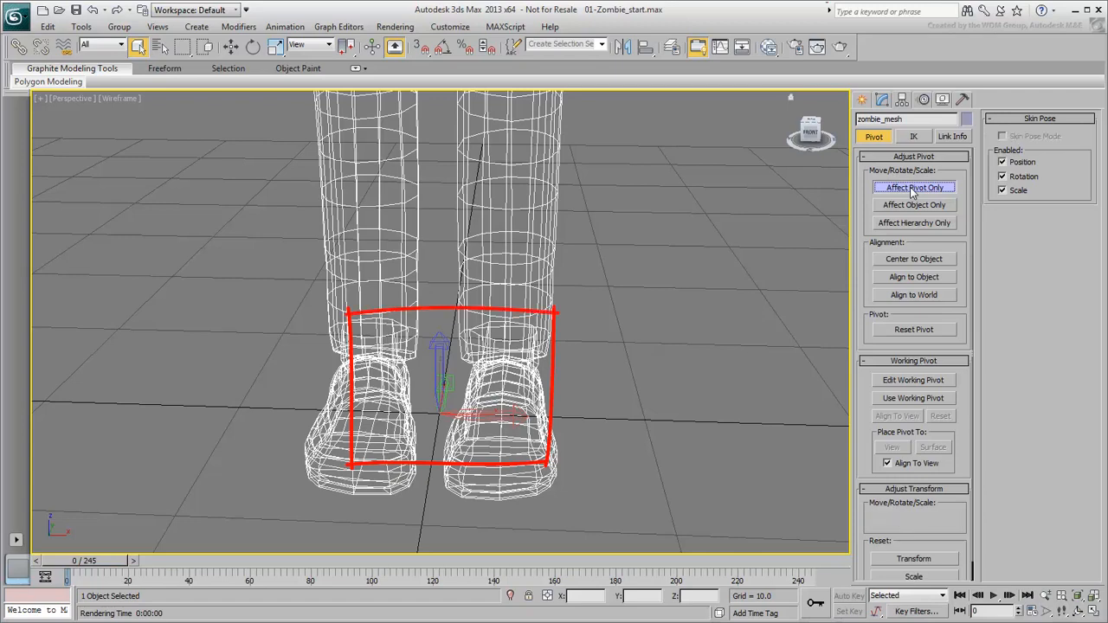
pyautogui.click(913, 188)
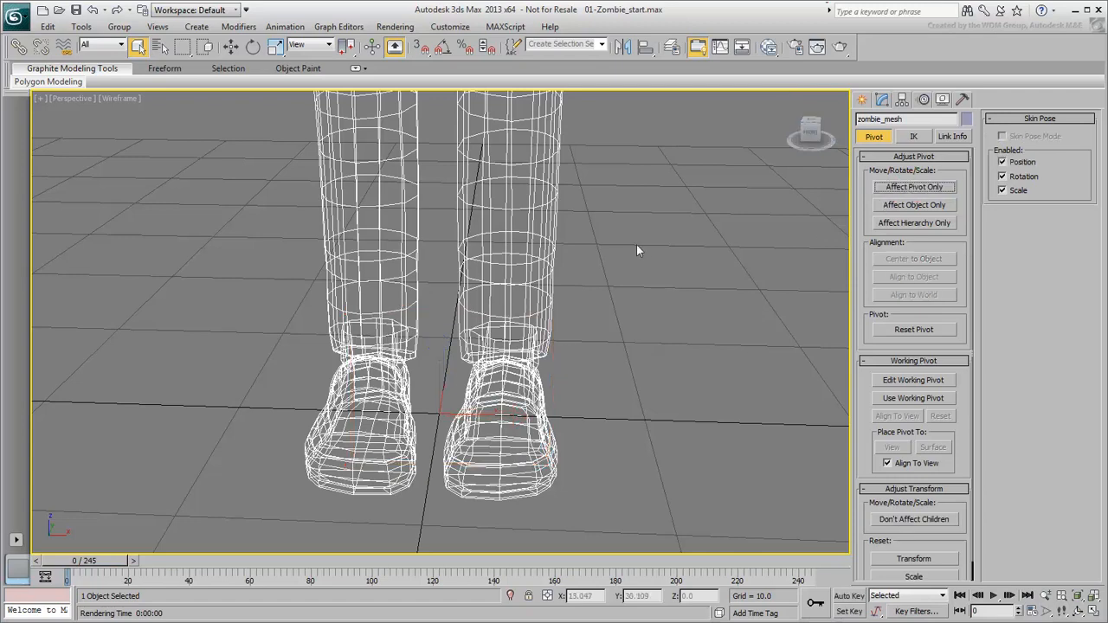
pyautogui.scroll(-5, 637, 244)
pyautogui.moveTo(680, 206); pyautogui.dragTo(537, 387, button='middle')
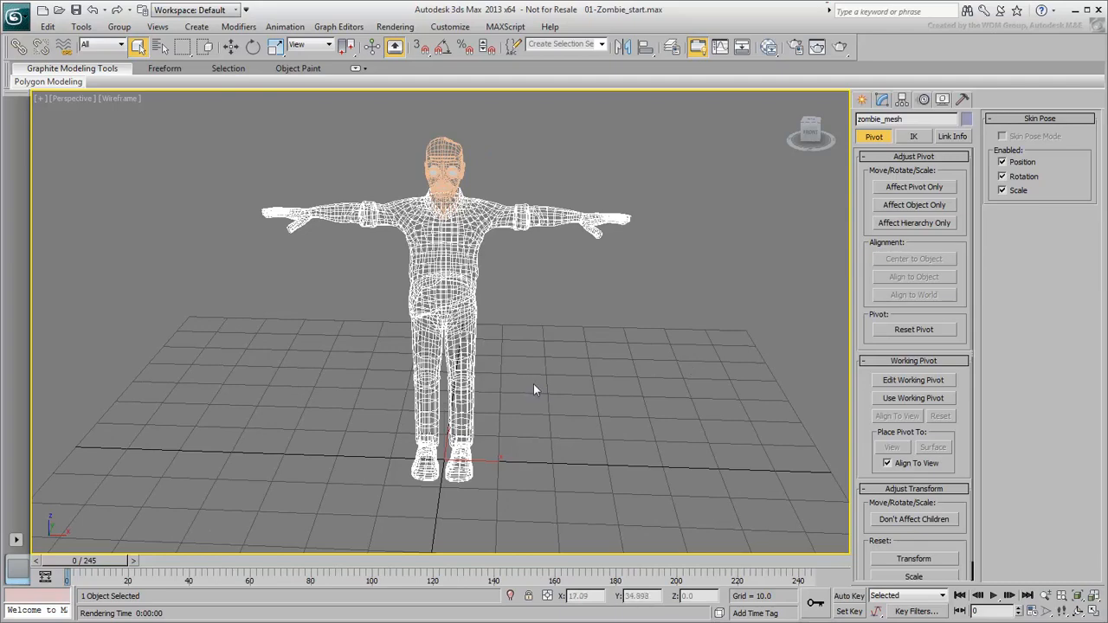
# Display the Perspective viewport as Shaded + Edged Faces and deselect the body mesh.
pyautogui.press('F3')
pyautogui.press('F4')
pyautogui.moveTo(504, 399)
pyautogui.mouseDown(button='middle')
pyautogui.moveTo(578, 397)
pyautogui.moveTo(568, 388)
pyautogui.mouseUp(button='middle')
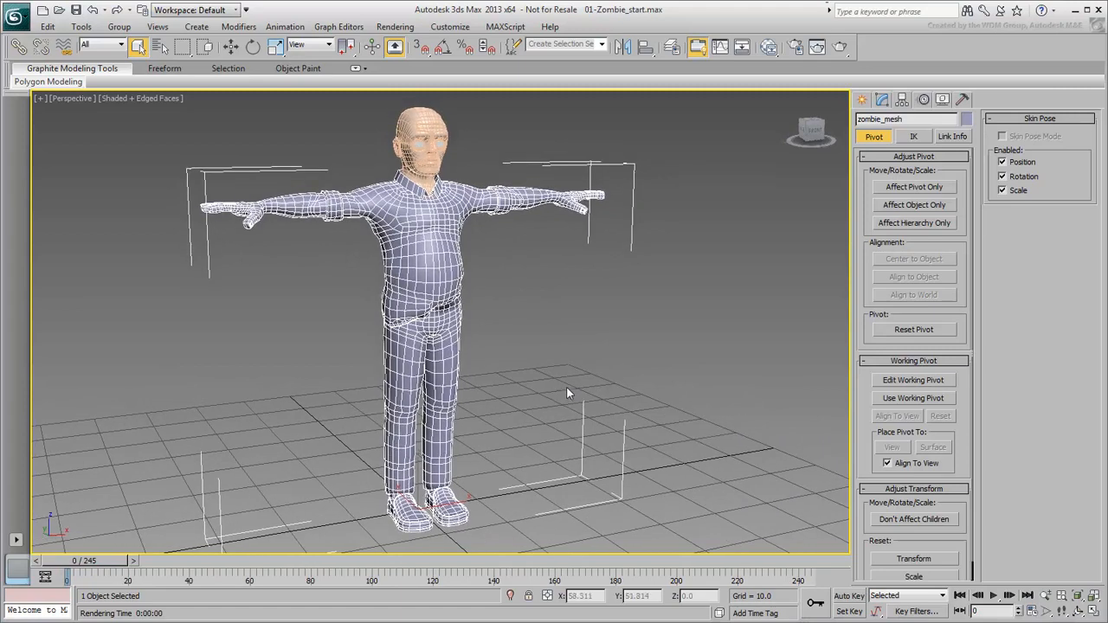
pyautogui.click(563, 390)
pyautogui.scroll(-2, 576, 374)
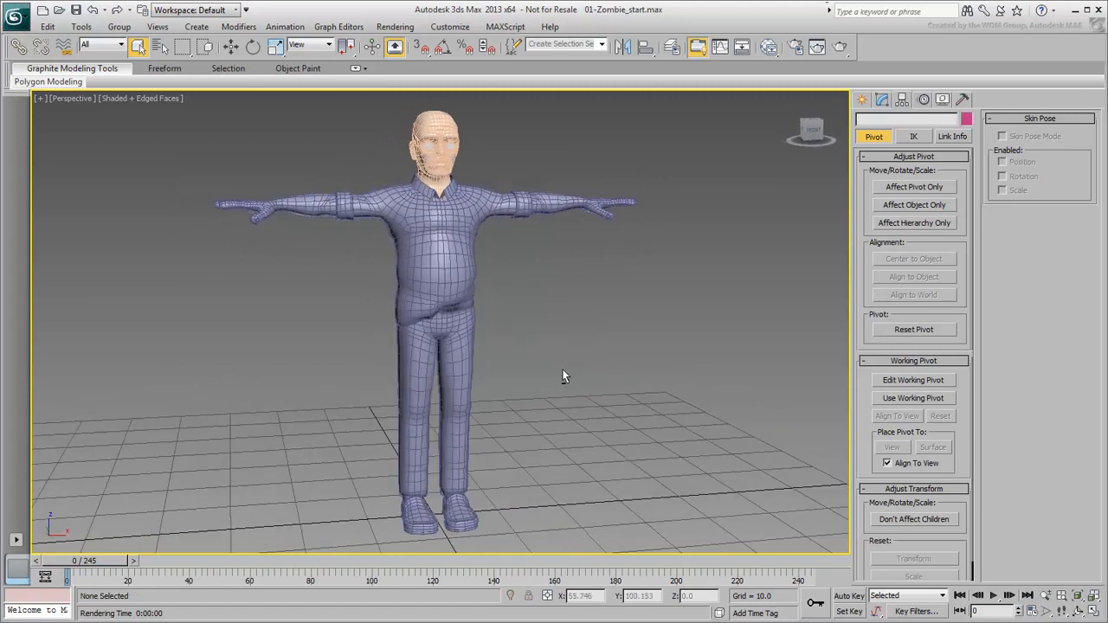
pyautogui.scroll(-2, 598, 351)
pyautogui.moveTo(601, 351); pyautogui.dragTo(502, 365, button='middle')
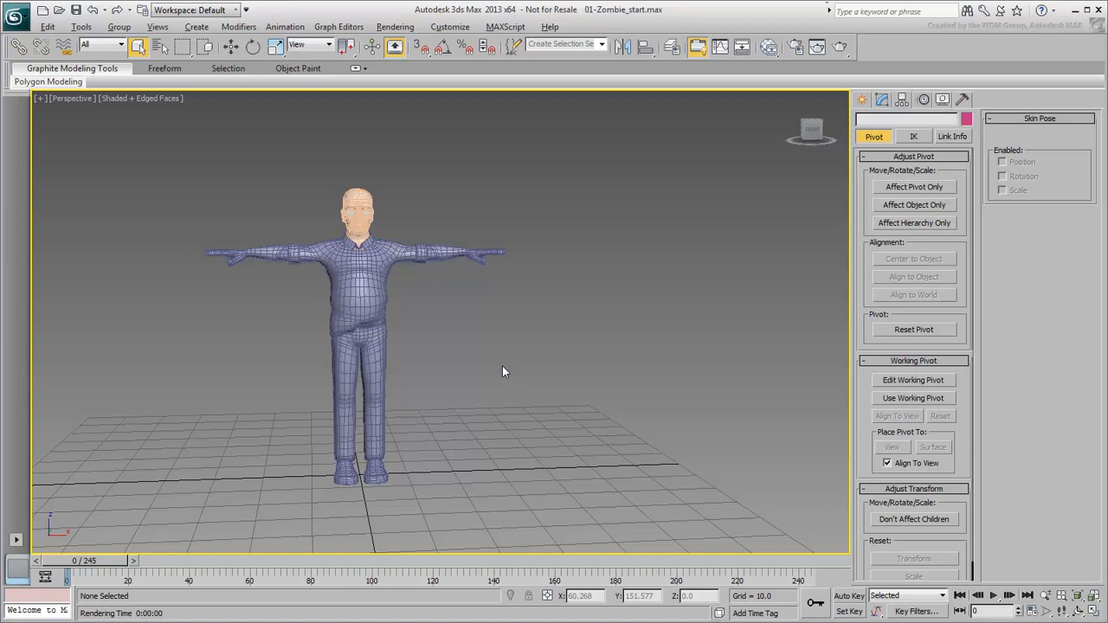
pyautogui.keyDown('alt'); pyautogui.moveTo(503, 366); pyautogui.dragTo(501, 364, button='middle'); pyautogui.keyUp('alt')
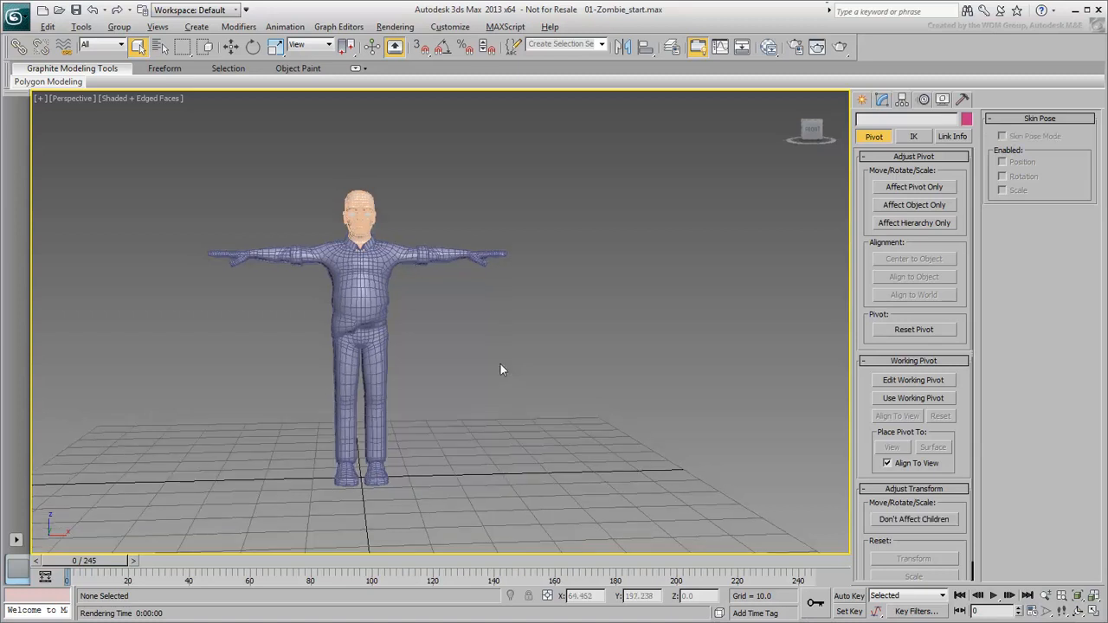
# Gauge the character's height with a temporary box about 22.6 long, 12.1 wide and 57.8 high beside it, and delete the box.
pyautogui.click(861, 100)
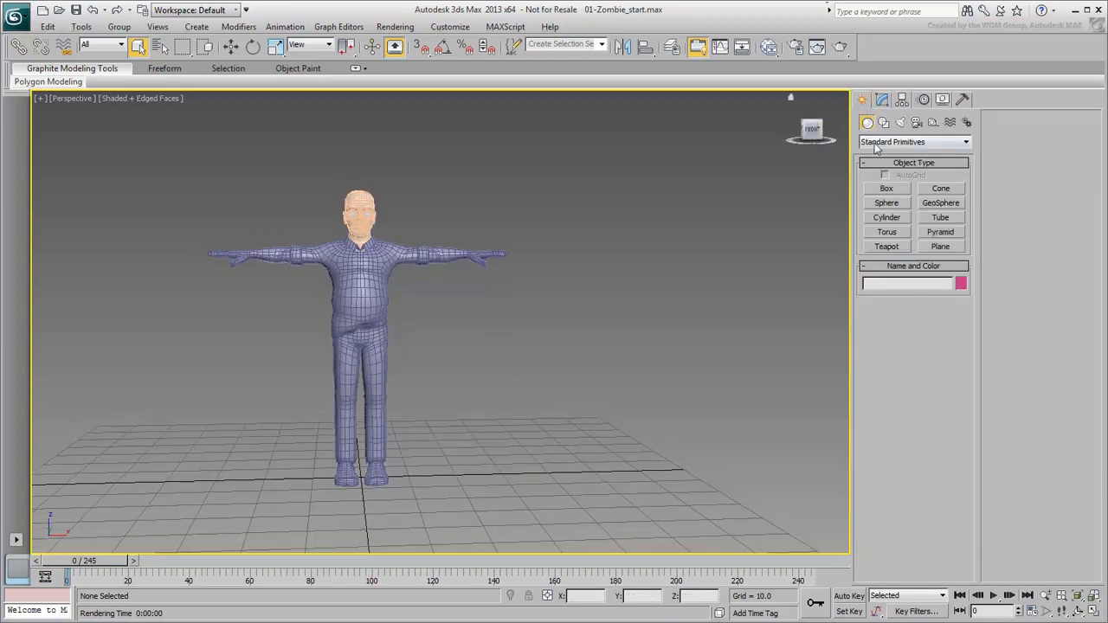
pyautogui.click(884, 188)
pyautogui.moveTo(522, 489); pyautogui.dragTo(557, 467)
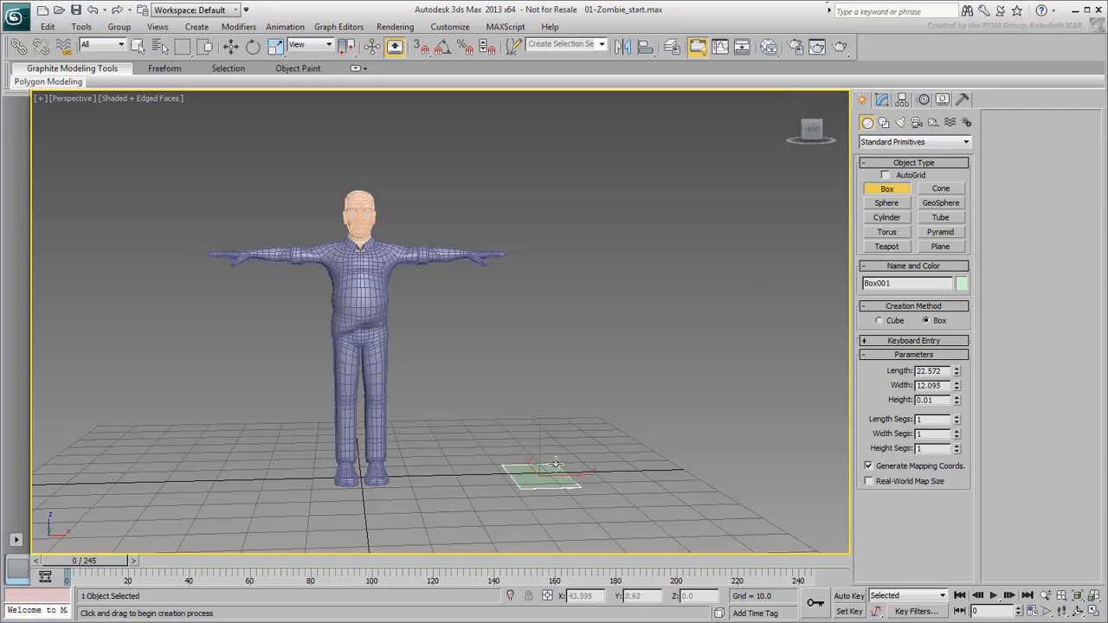
pyautogui.click(555, 174)
pyautogui.keyDown('alt'); pyautogui.moveTo(563, 358); pyautogui.dragTo(531, 362, button='middle'); pyautogui.keyUp('alt')
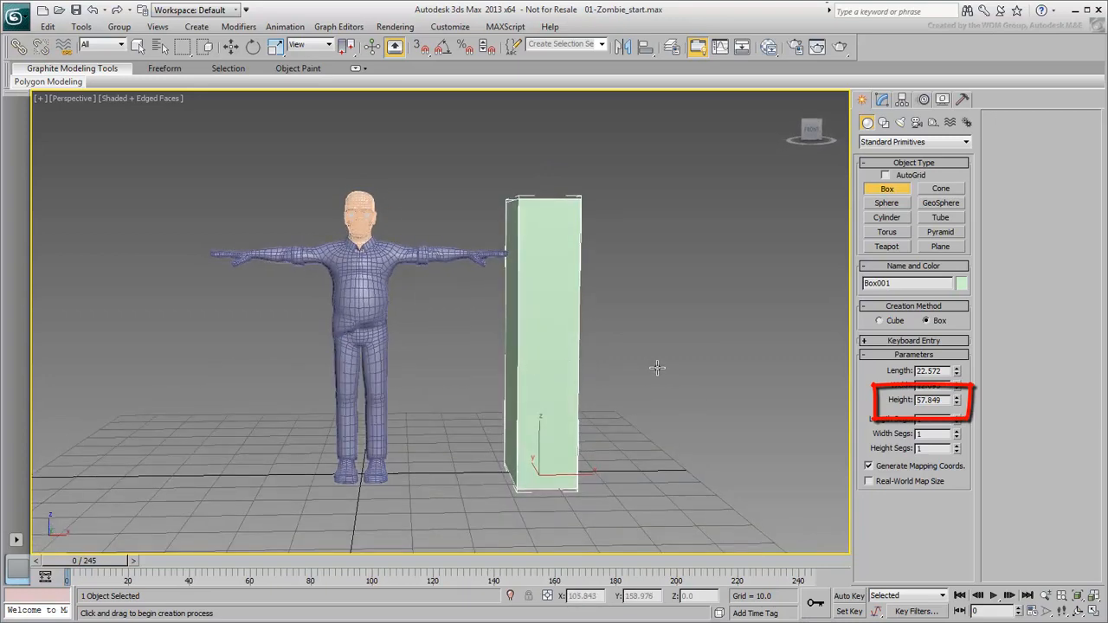
pyautogui.moveTo(633, 362); pyautogui.dragTo(658, 347, button='middle')
pyautogui.press('Delete')
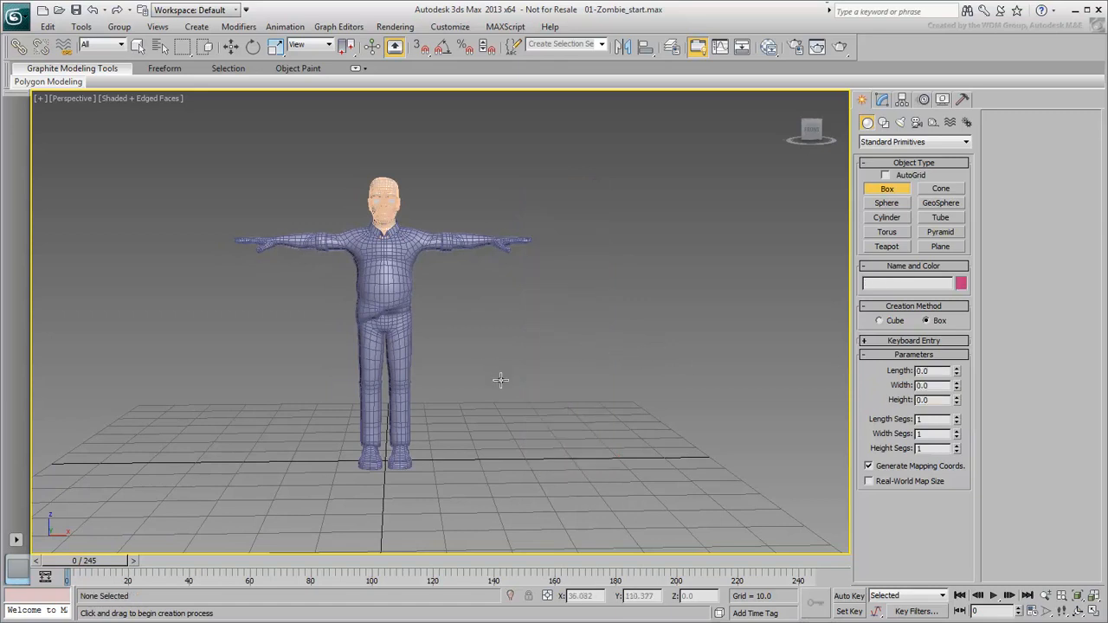
pyautogui.scroll(4, 507, 364)
pyautogui.moveTo(509, 341); pyautogui.dragTo(539, 373, button='middle')
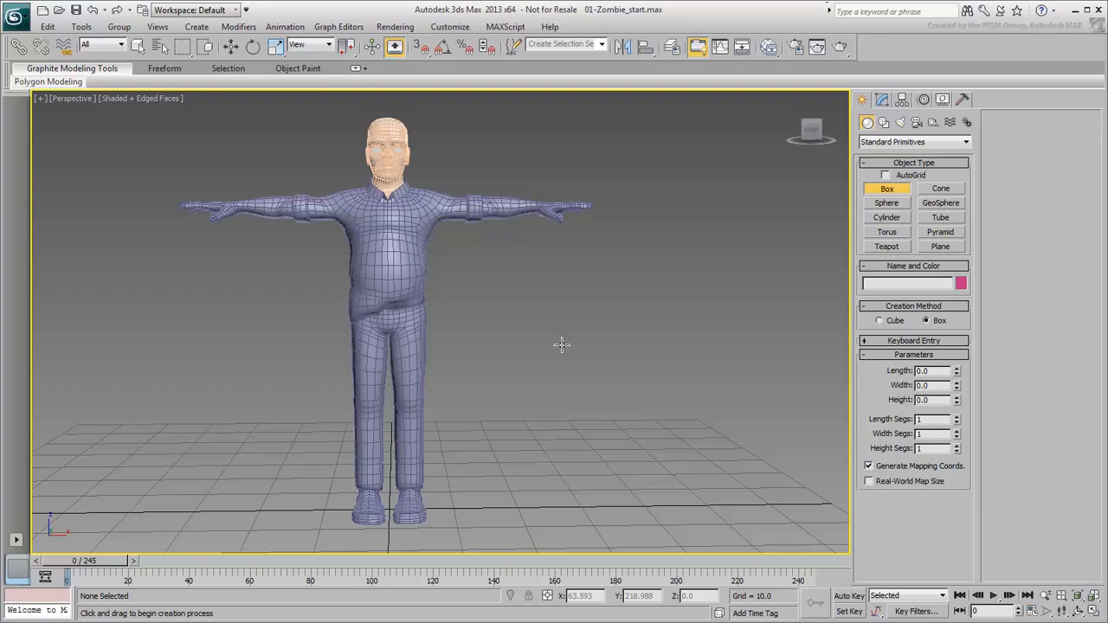
# Select all the character's objects and set uniform scaling to World coordinates about the transform coordinate center.
pyautogui.rightClick(562, 345)
pyautogui.moveTo(664, 102); pyautogui.dragTo(123, 534)
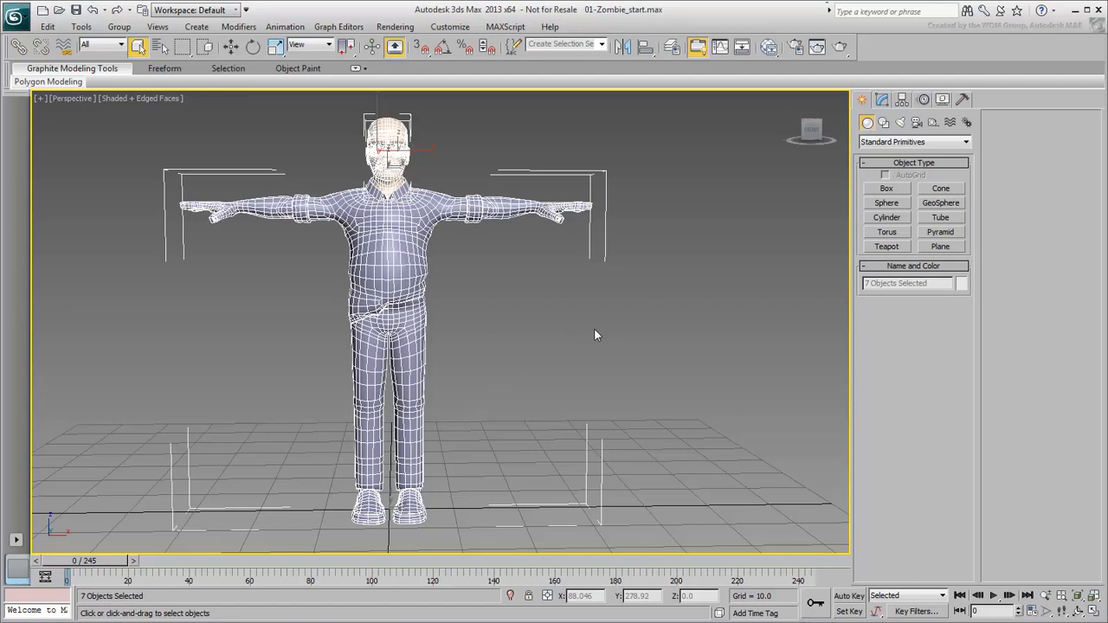
pyautogui.click(274, 50)
pyautogui.click(330, 45)
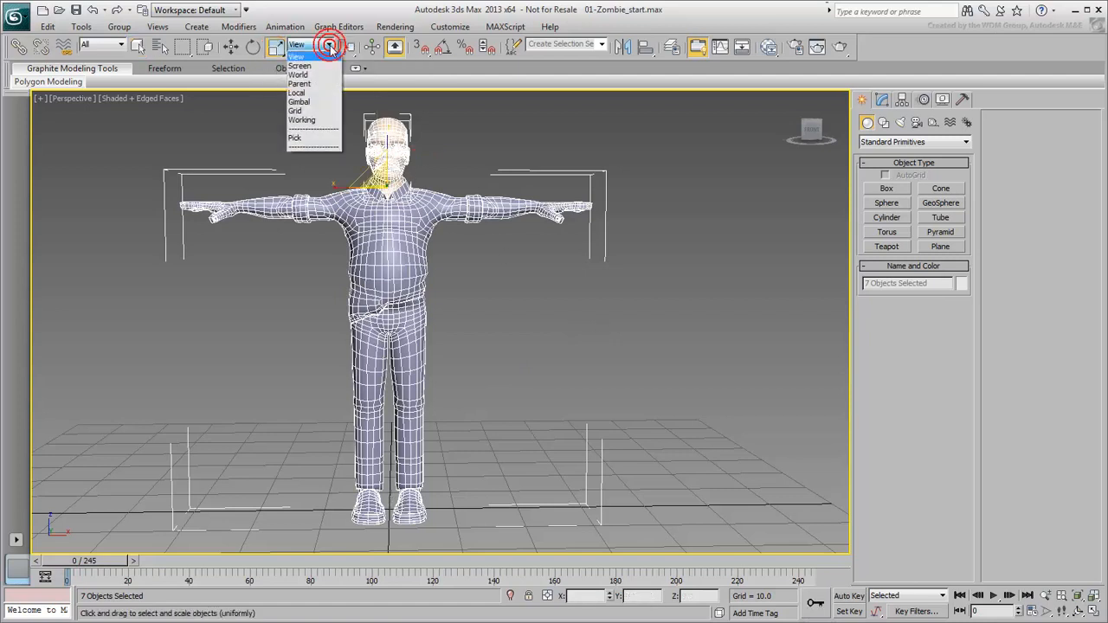
pyautogui.click(298, 74)
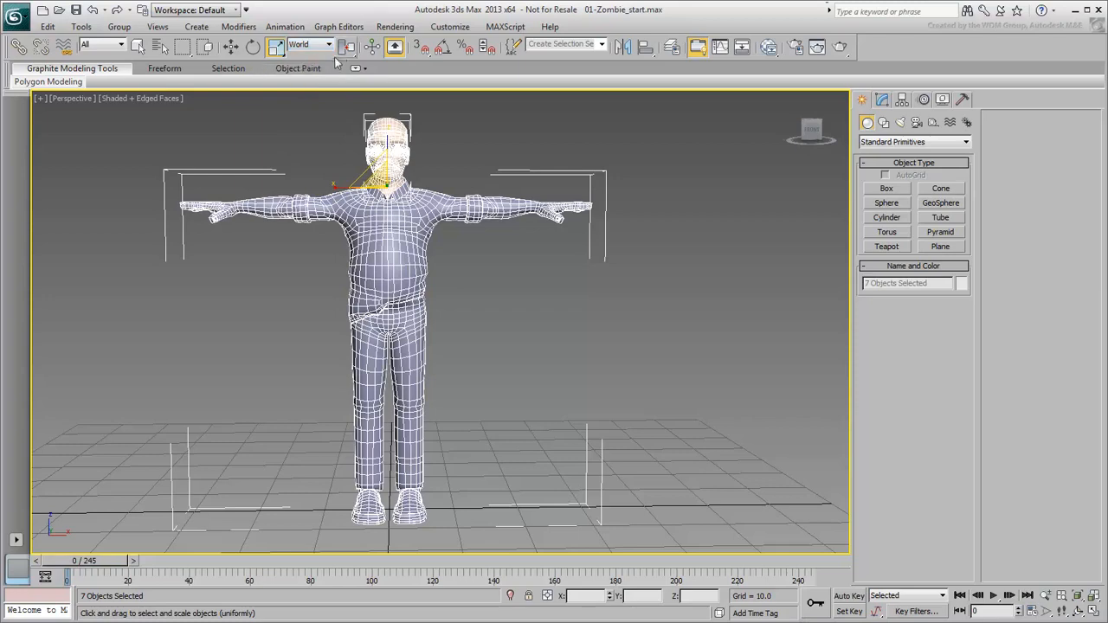
pyautogui.moveTo(350, 49); pyautogui.dragTo(348, 97)
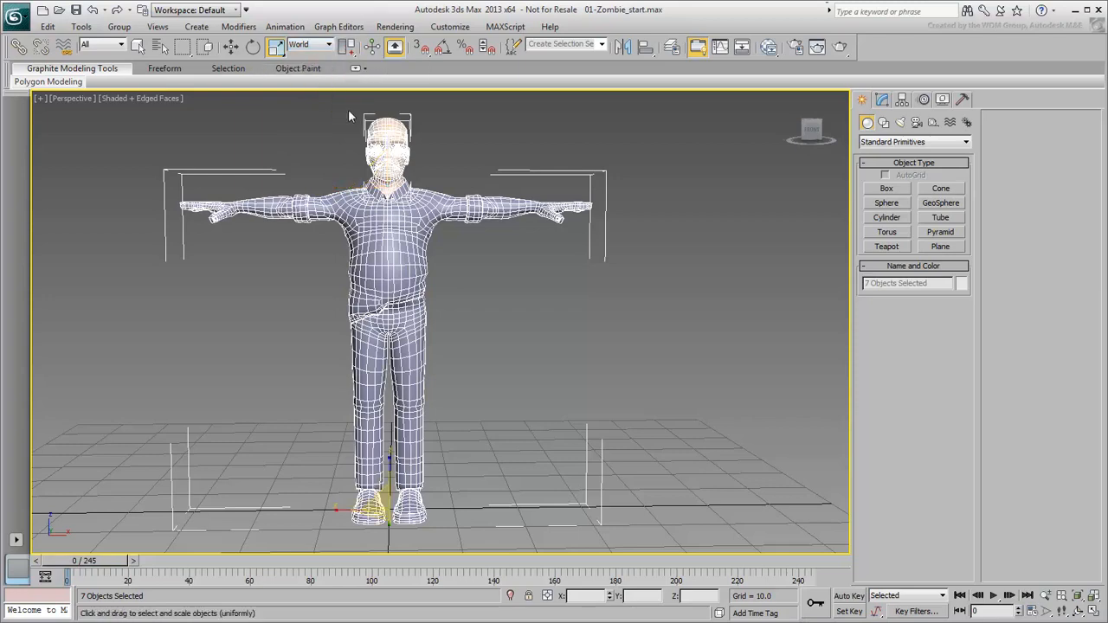
# Try scaling the selected character objects uniformly by eye about the world origin.
pyautogui.keyDown('alt'); pyautogui.moveTo(545, 384); pyautogui.dragTo(528, 379, button='middle'); pyautogui.keyUp('alt')
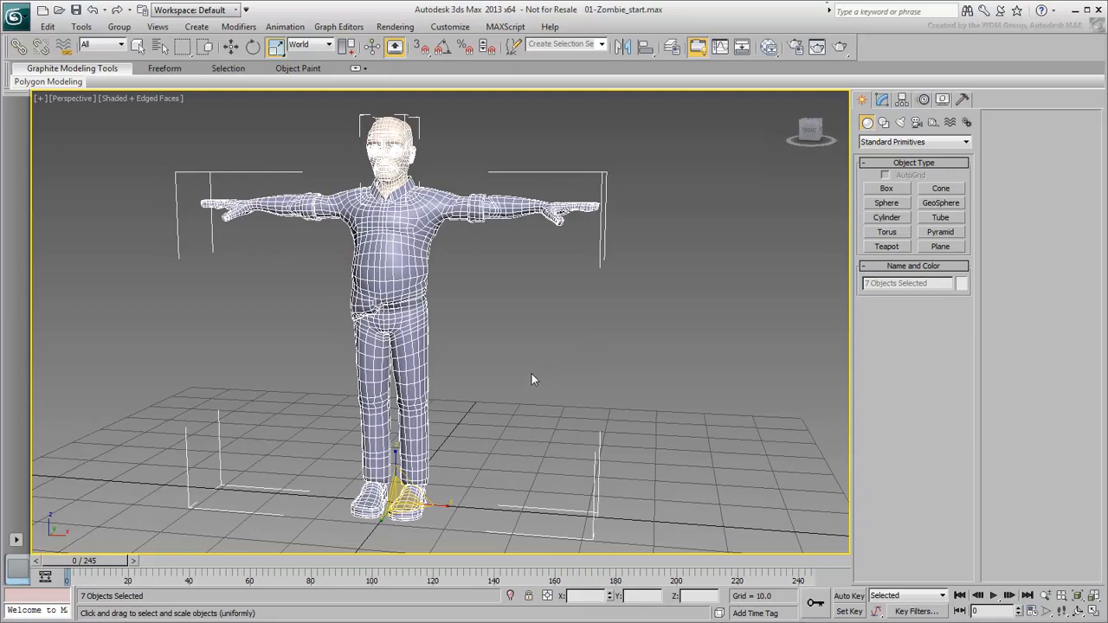
pyautogui.moveTo(398, 498); pyautogui.dragTo(426, 489)
pyautogui.scroll(-3, 532, 329)
pyautogui.moveTo(532, 329); pyautogui.dragTo(535, 369, button='middle')
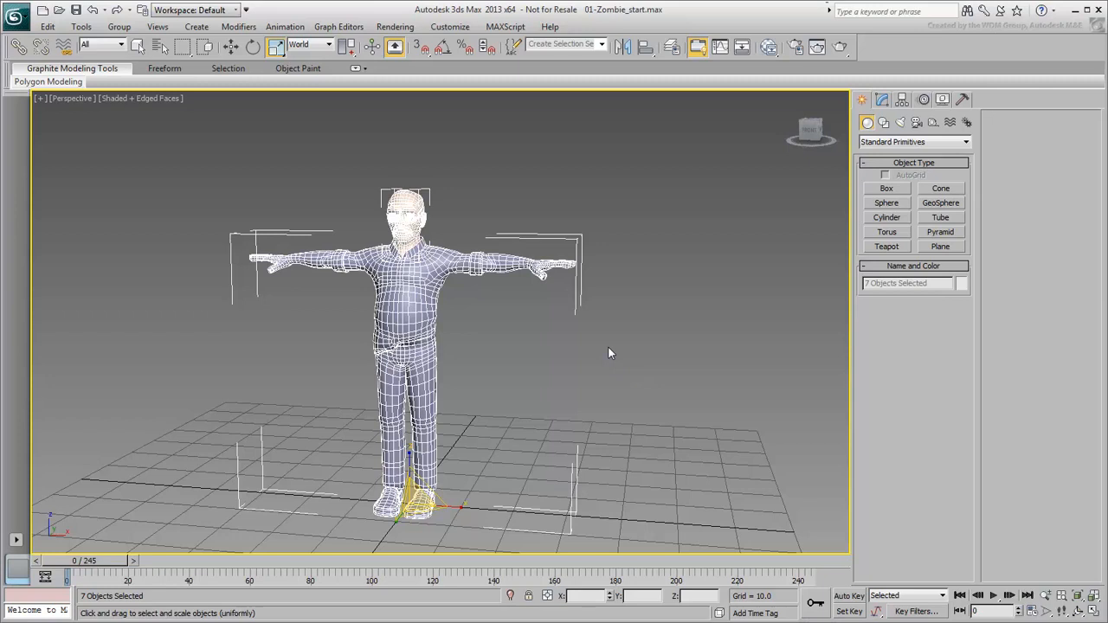
# Scale the selected character objects uniformly by a World offset of 120%.
pyautogui.rightClick(276, 47)
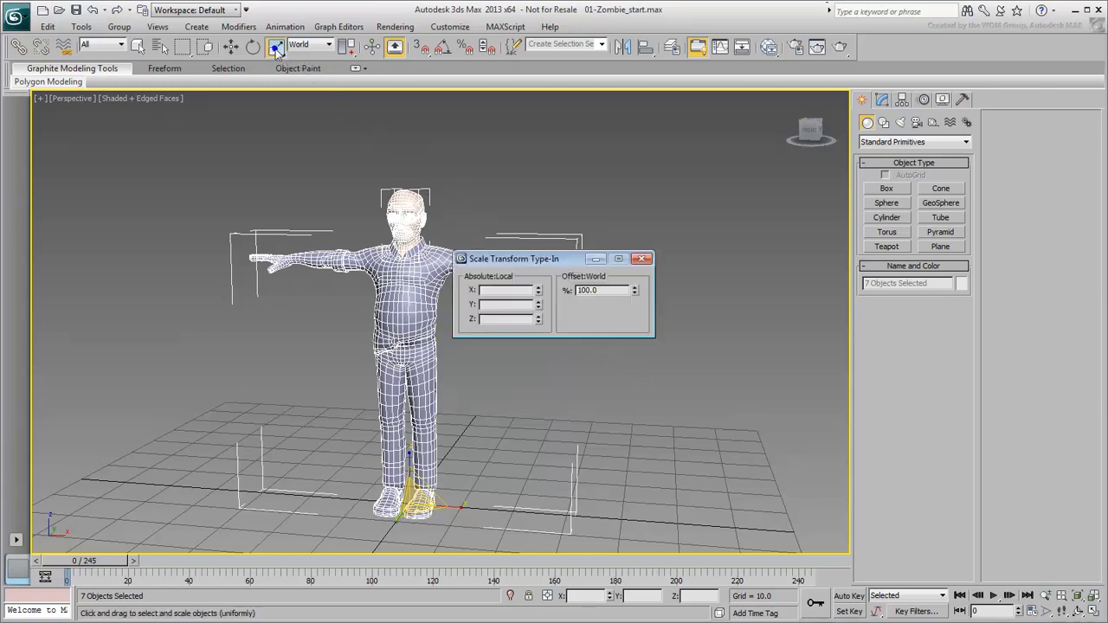
pyautogui.doubleClick(597, 290)
pyautogui.write('120')
pyautogui.press('Return')
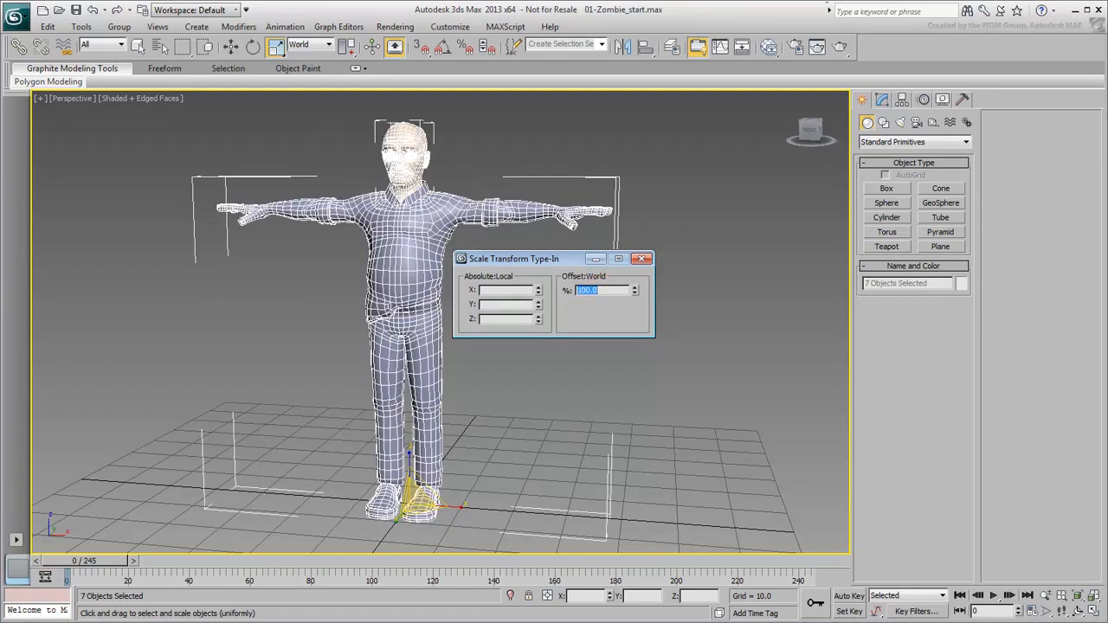
pyautogui.click(645, 260)
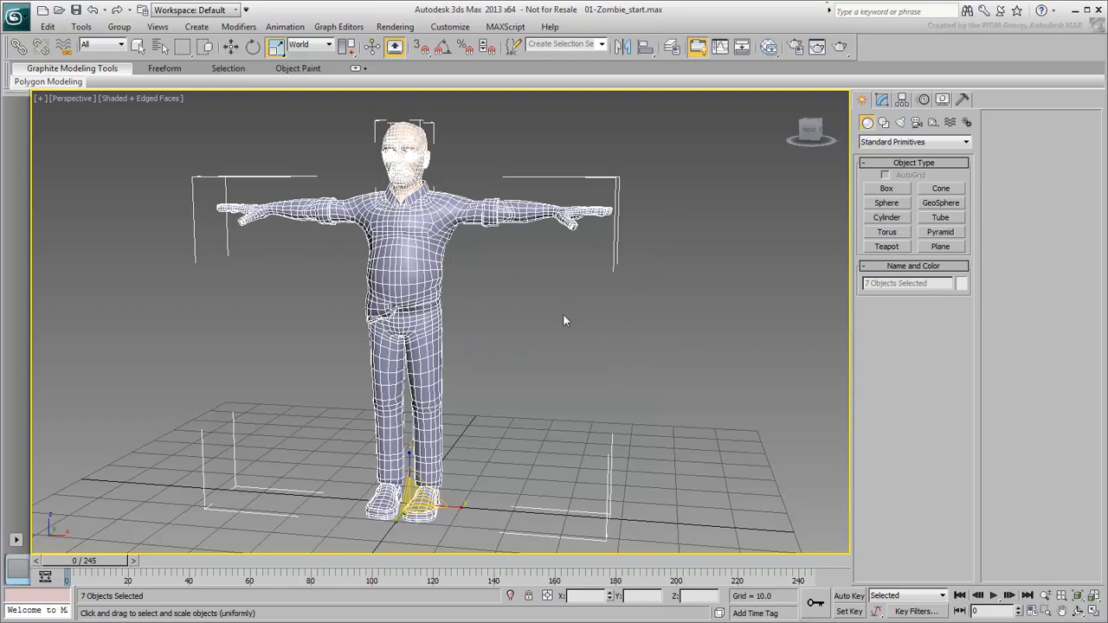
# Check the scaled character's height against a temporary box about 12.2 long and 10.7 wide beside it, and delete the box.
pyautogui.click(887, 188)
pyautogui.moveTo(552, 523); pyautogui.dragTo(610, 504)
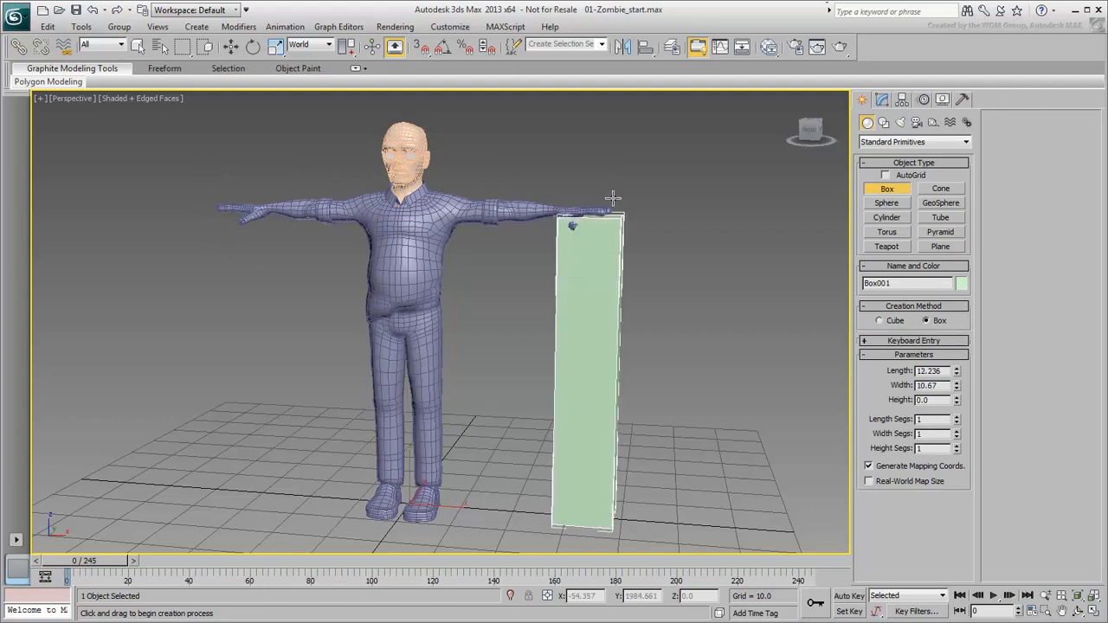
pyautogui.click(620, 121)
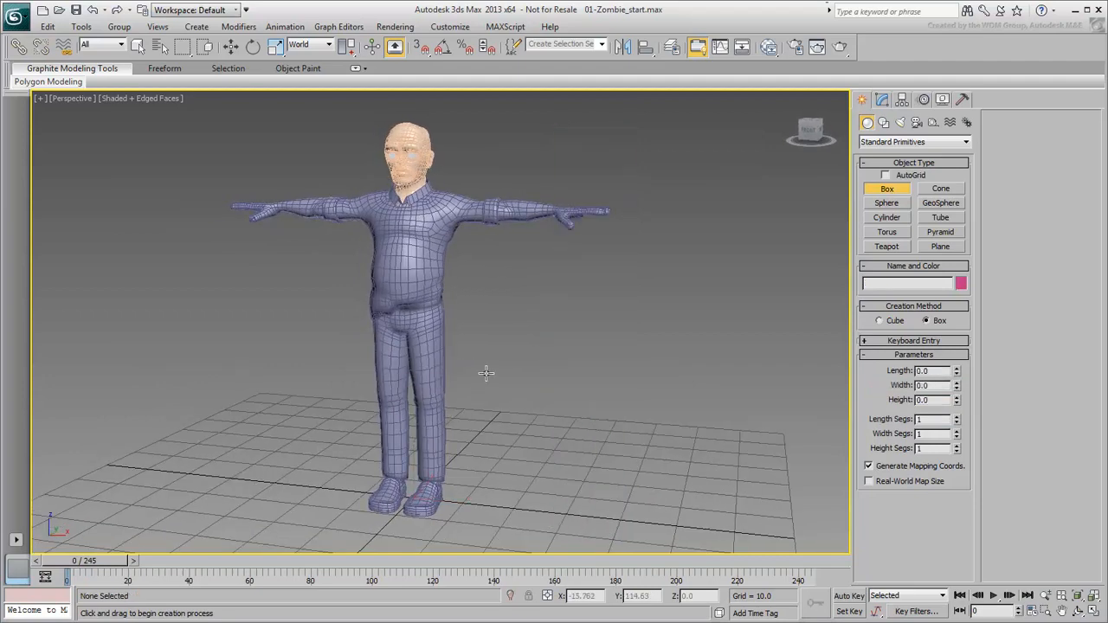
pyautogui.press('Delete')
# Place a Tape helper about 71.2 units long beside the character in the Front view, from the ground line to head height.
pyautogui.press('f')
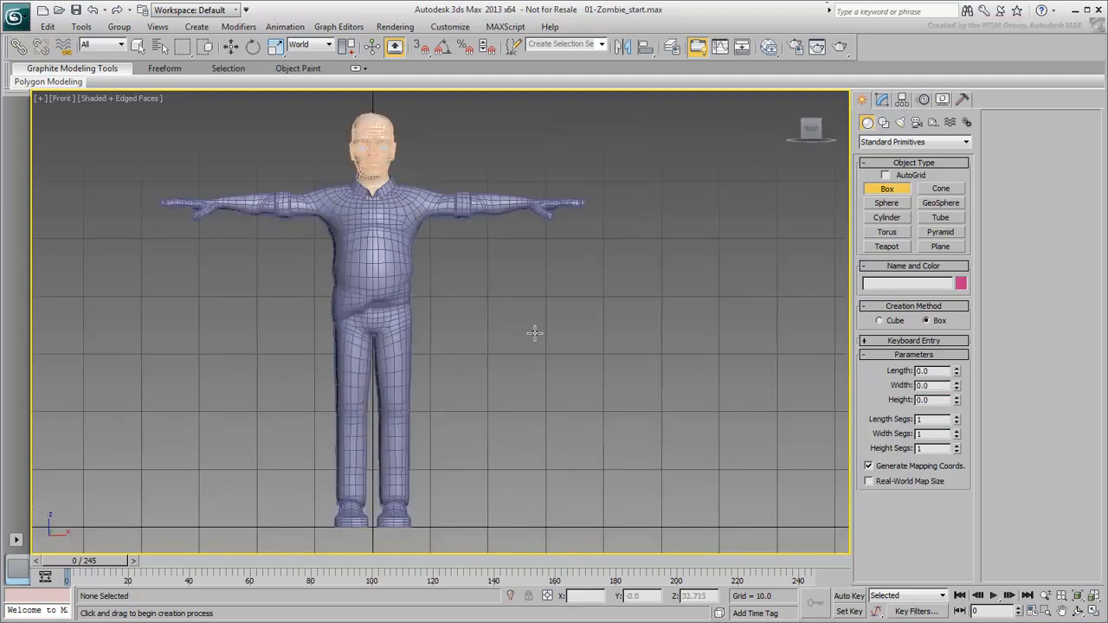
pyautogui.click(934, 122)
pyautogui.click(941, 232)
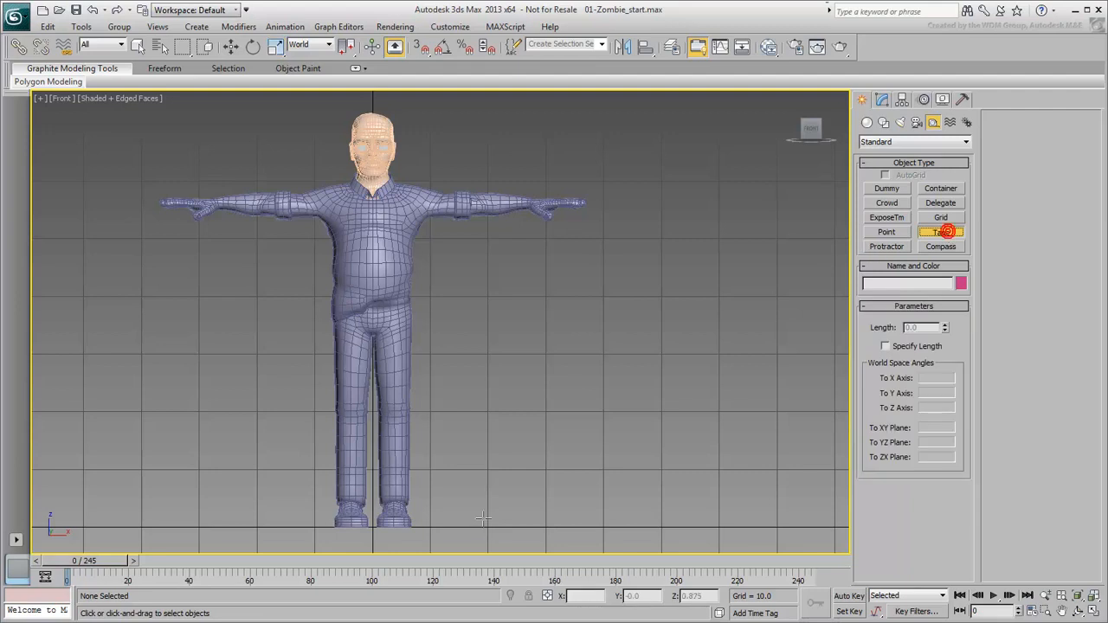
pyautogui.moveTo(491, 524); pyautogui.dragTo(492, 115)
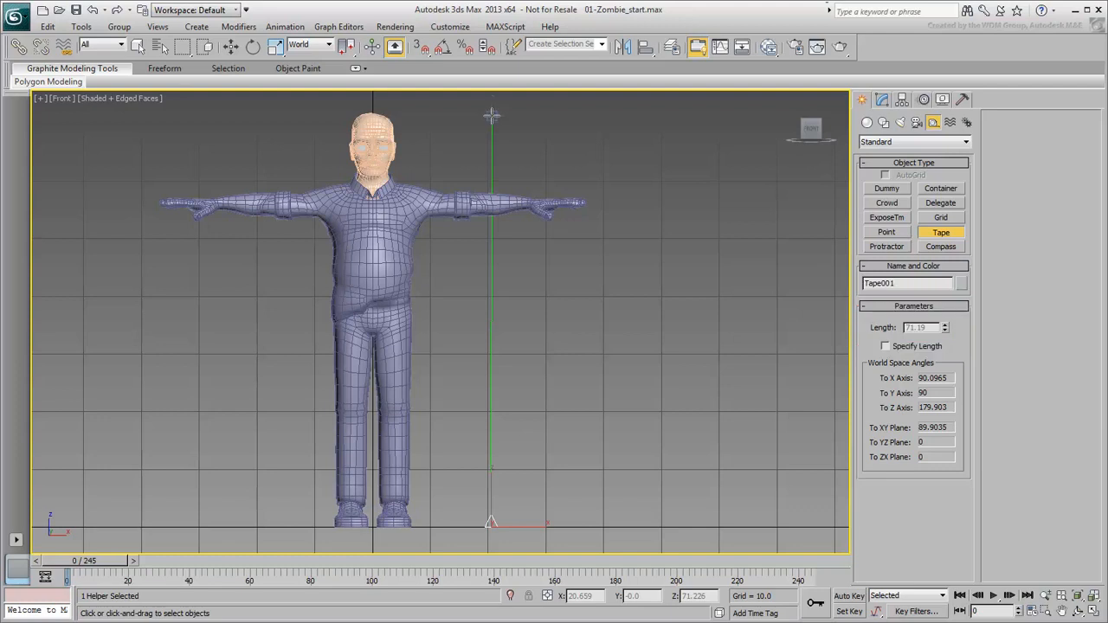
# Measure the distance from the ground line to the top of the character's head with Measure Distance.
pyautogui.click(83, 28)
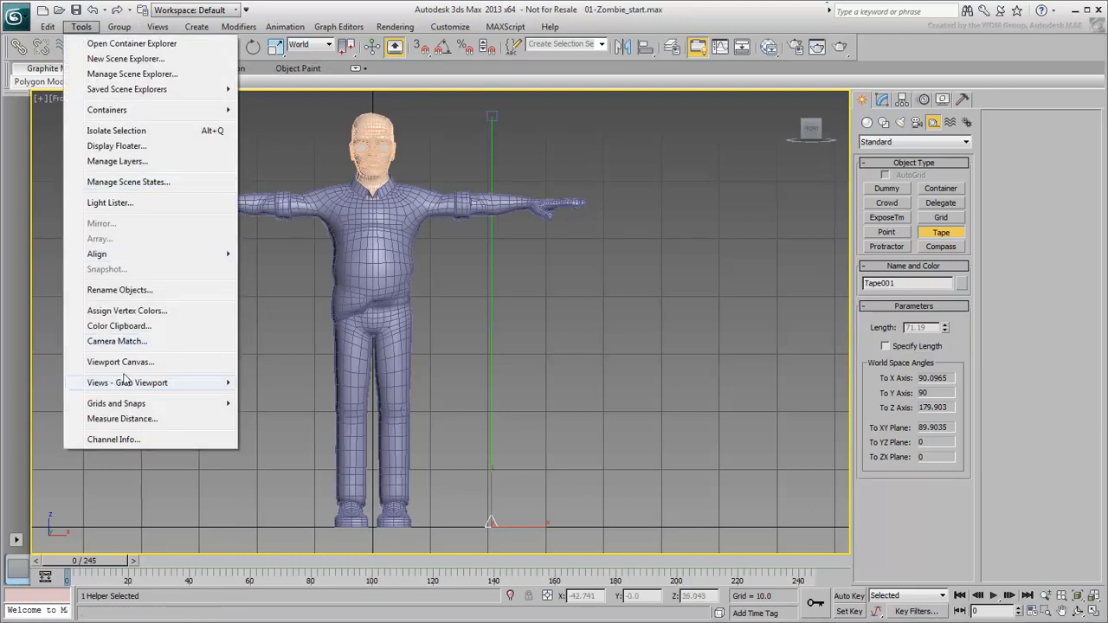
pyautogui.click(124, 420)
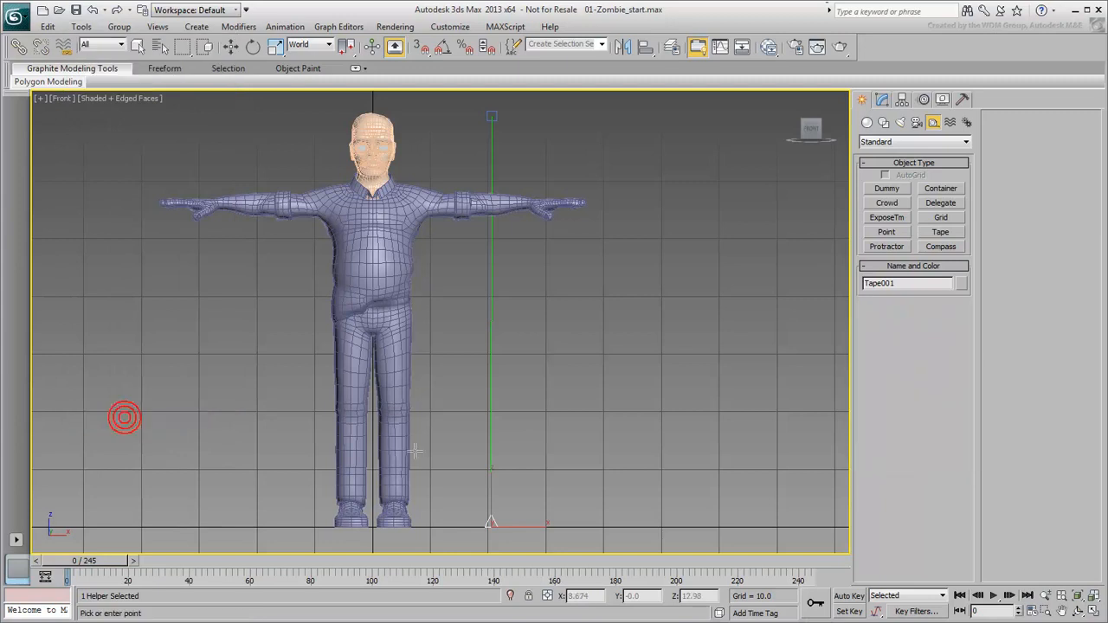
pyautogui.click(435, 525)
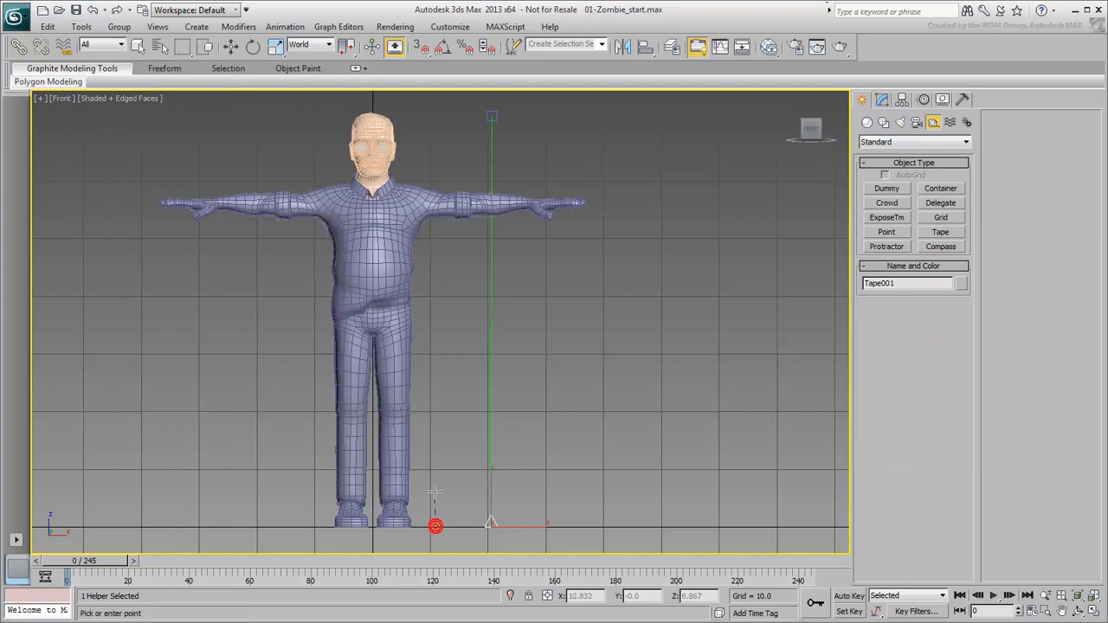
pyautogui.click(438, 115)
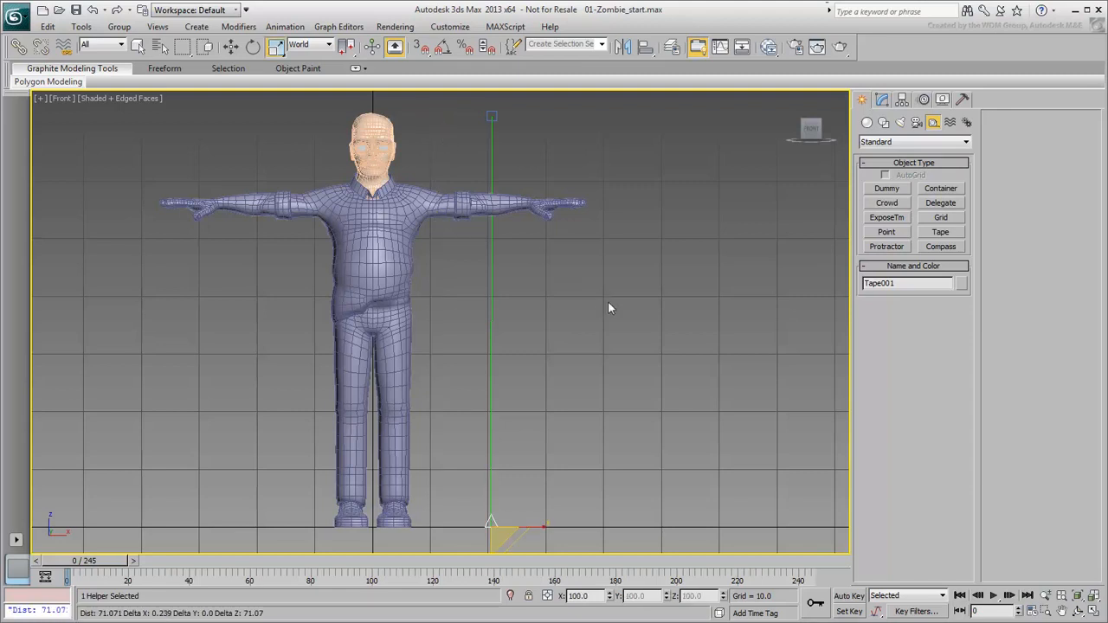
# Delete the Tape helper and check the scale values of the body and right eye meshes in the Perspective view.
pyautogui.press('Delete')
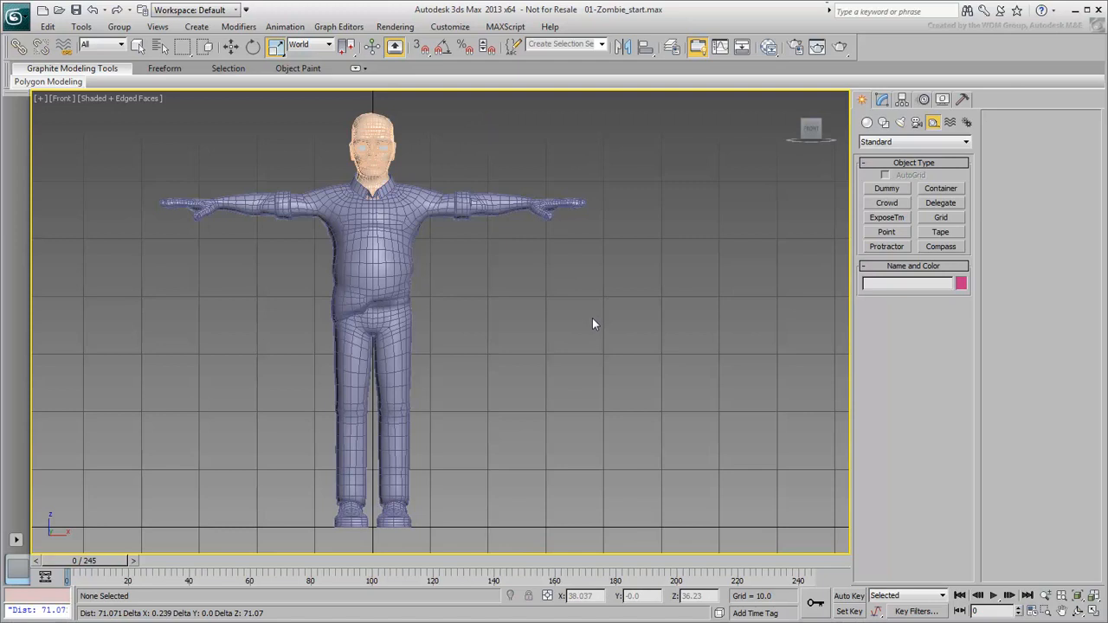
pyautogui.hotkey('shift', 'z')
pyautogui.press('p')
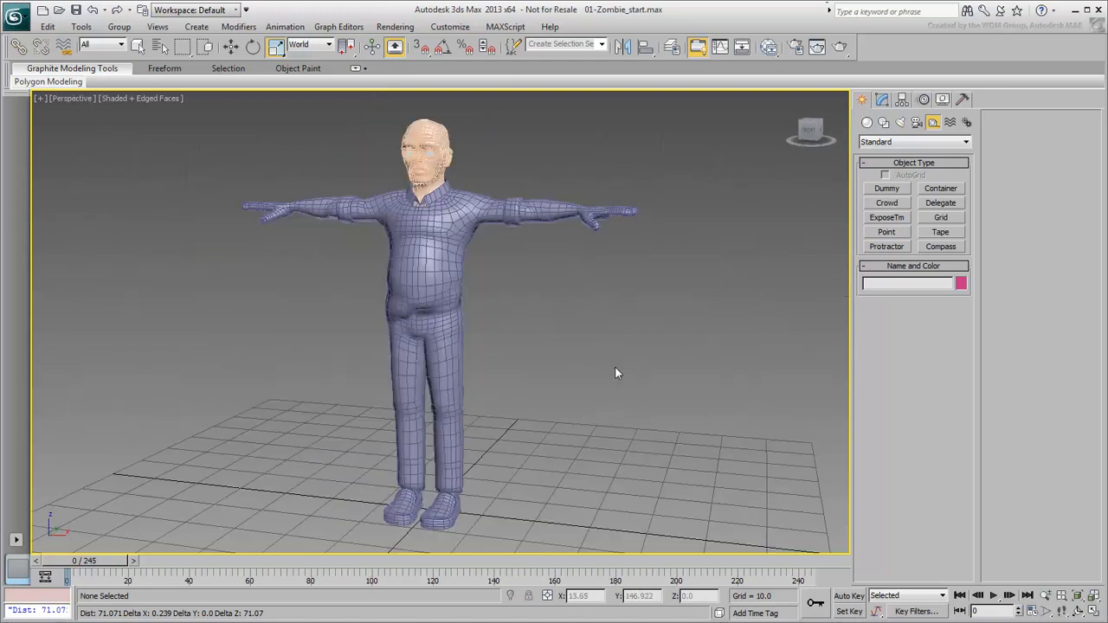
pyautogui.click(437, 309)
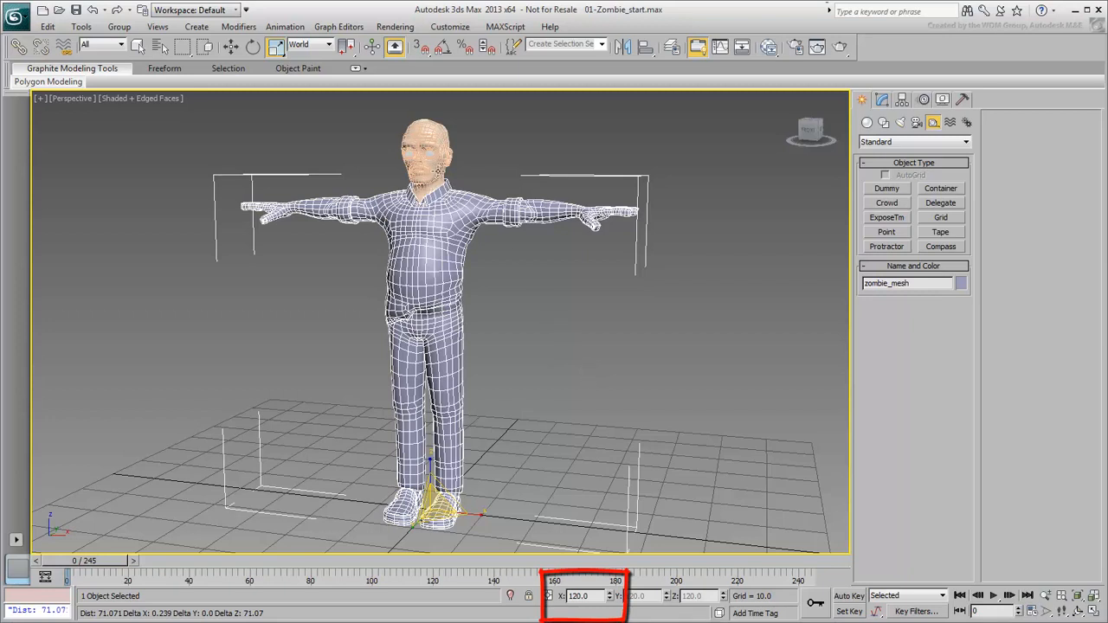
pyautogui.click(430, 153)
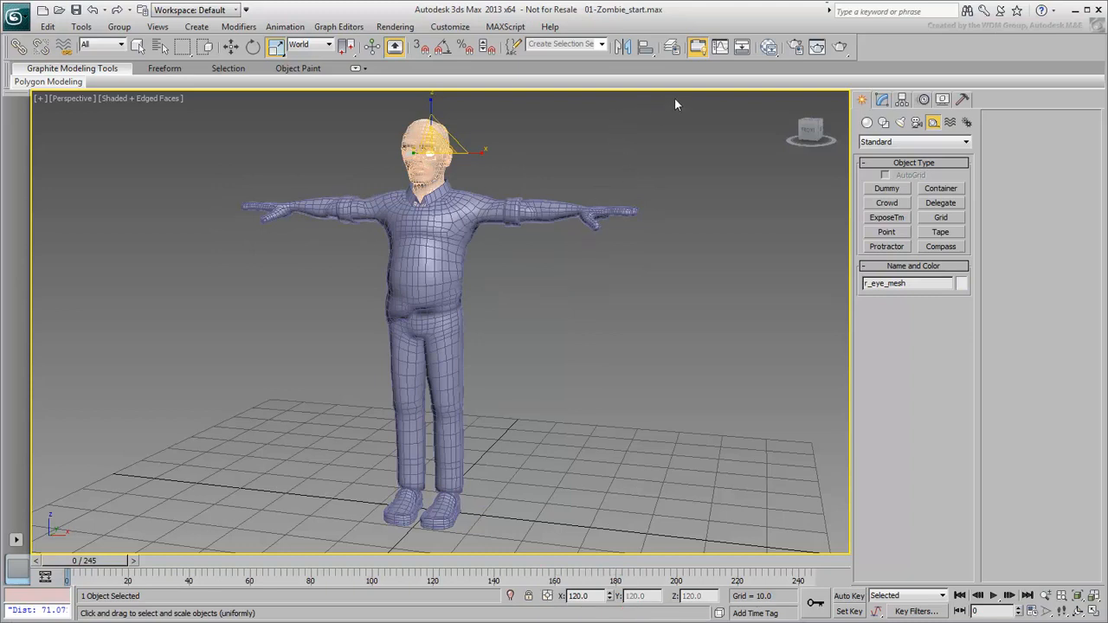
# Apply Reset XForm to all the character objects and check the body mesh's scale value and modifier stack.
pyautogui.moveTo(208, 281); pyautogui.dragTo(209, 282)
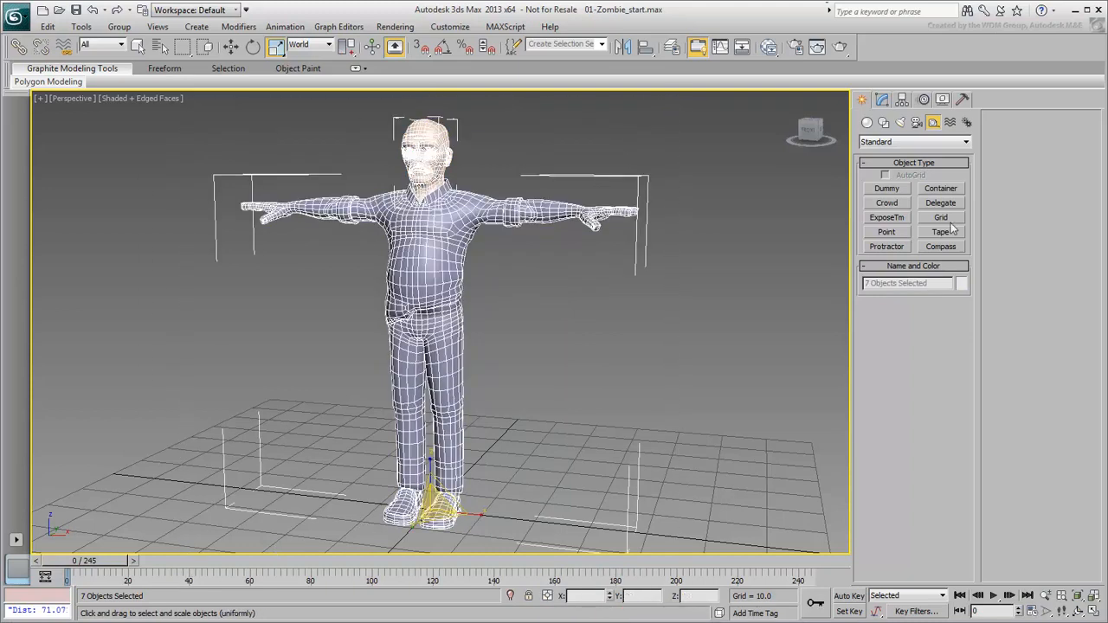
pyautogui.click(963, 101)
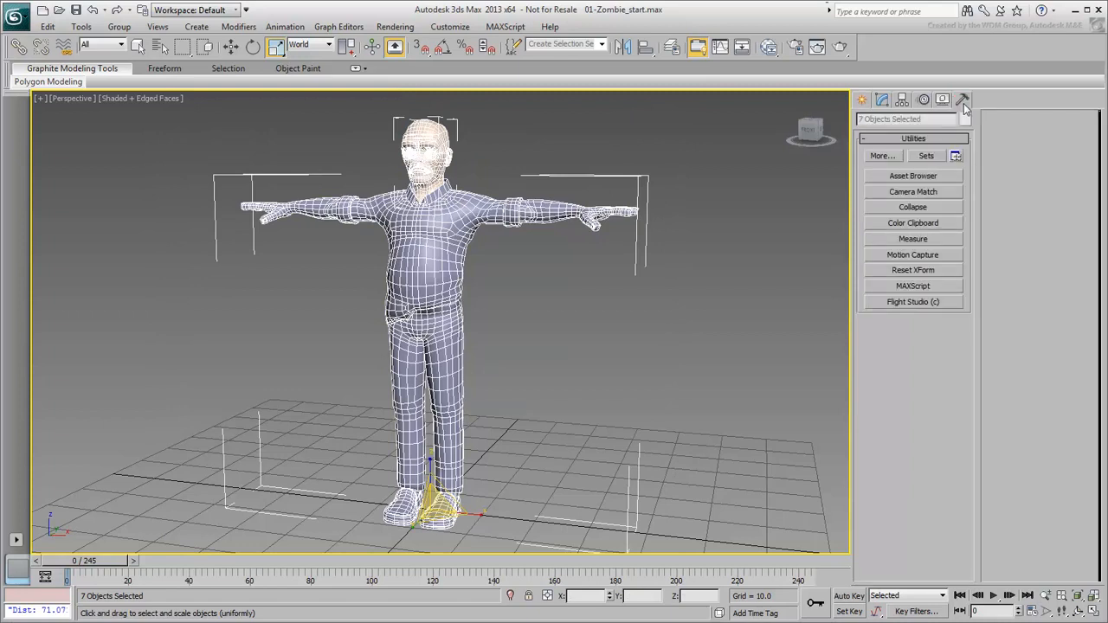
pyautogui.click(903, 271)
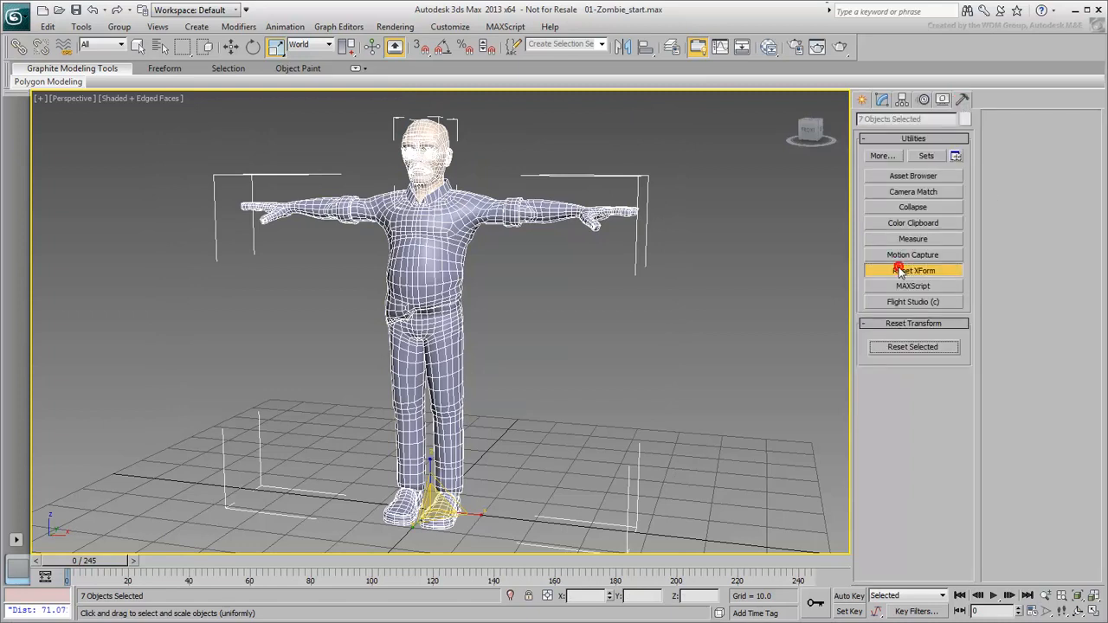
pyautogui.click(911, 347)
pyautogui.click(439, 344)
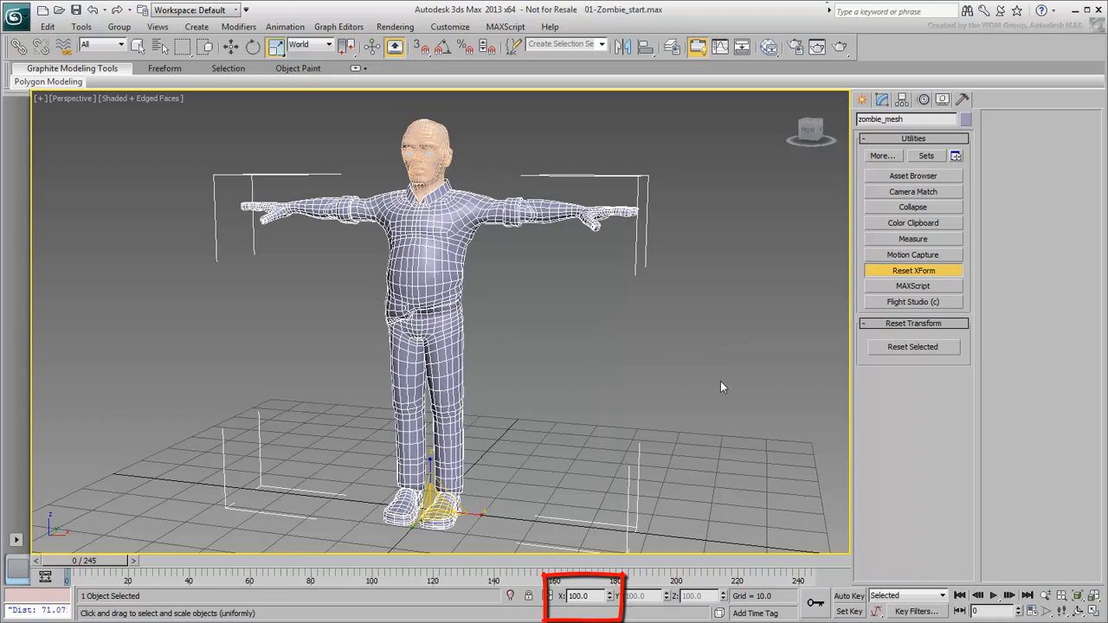
pyautogui.click(883, 100)
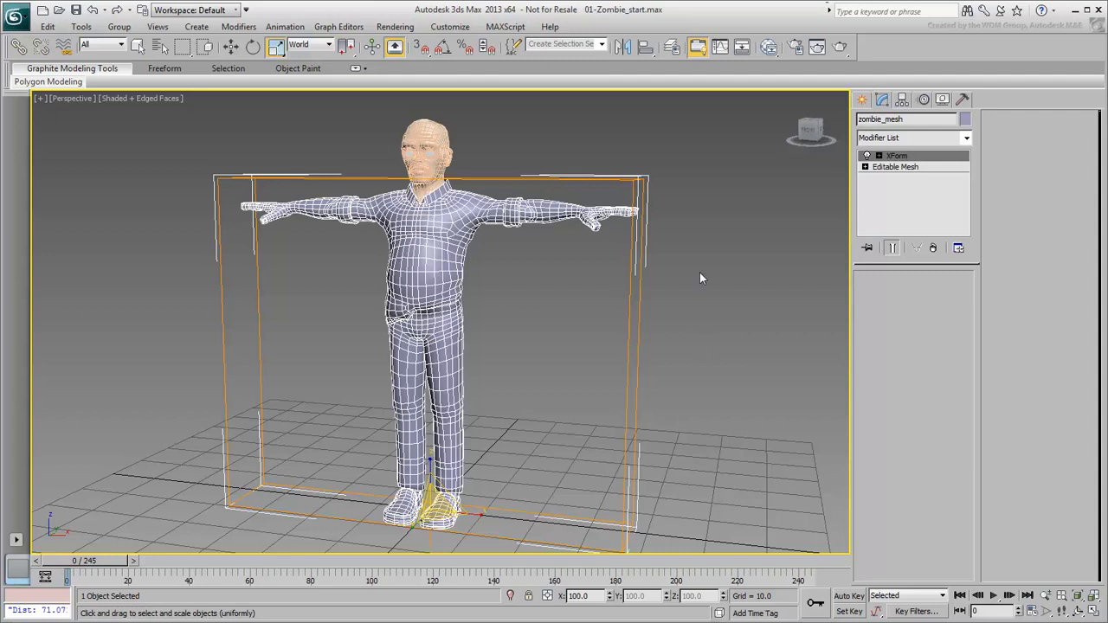
# Collapse all the character objects with the Collapse utility, using Mesh as output type and Multiple Objects as the target.
pyautogui.moveTo(701, 108); pyautogui.dragTo(164, 547)
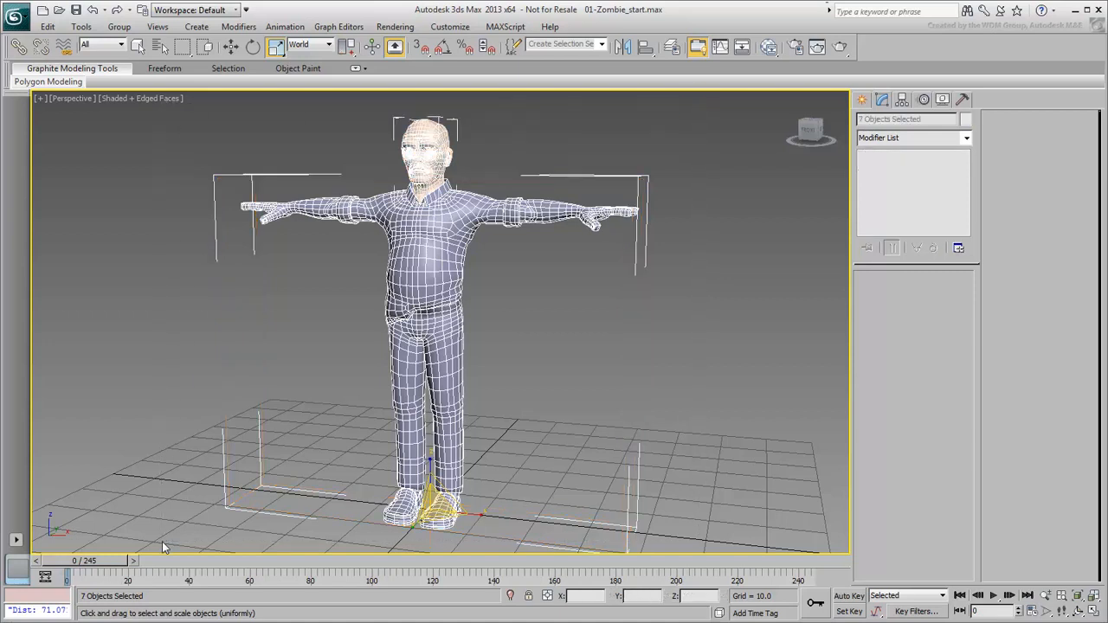
pyautogui.click(962, 99)
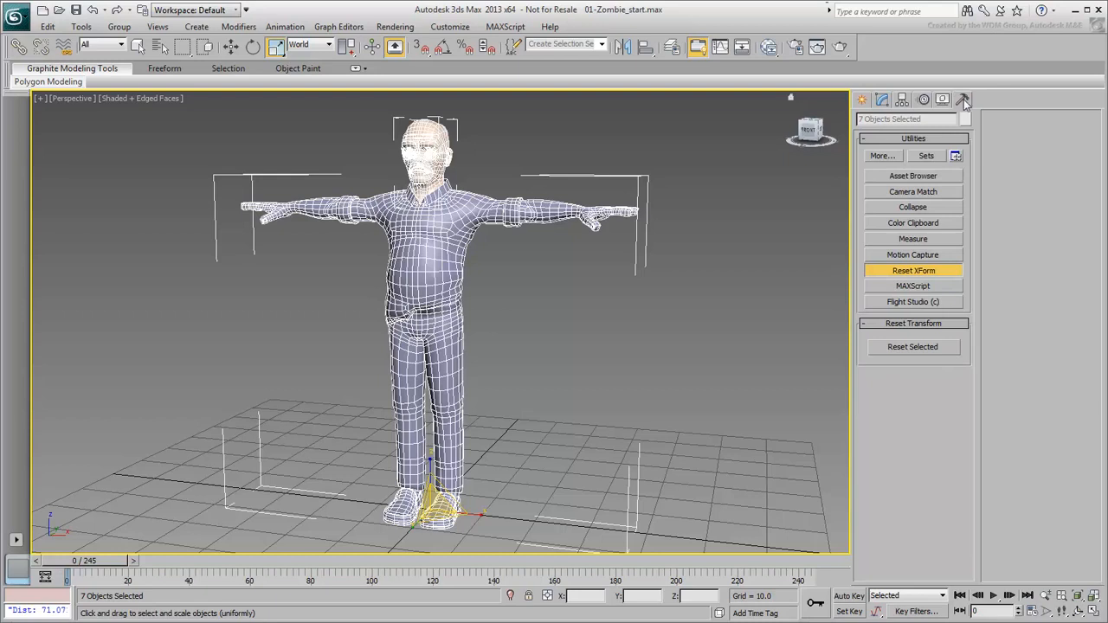
pyautogui.click(913, 206)
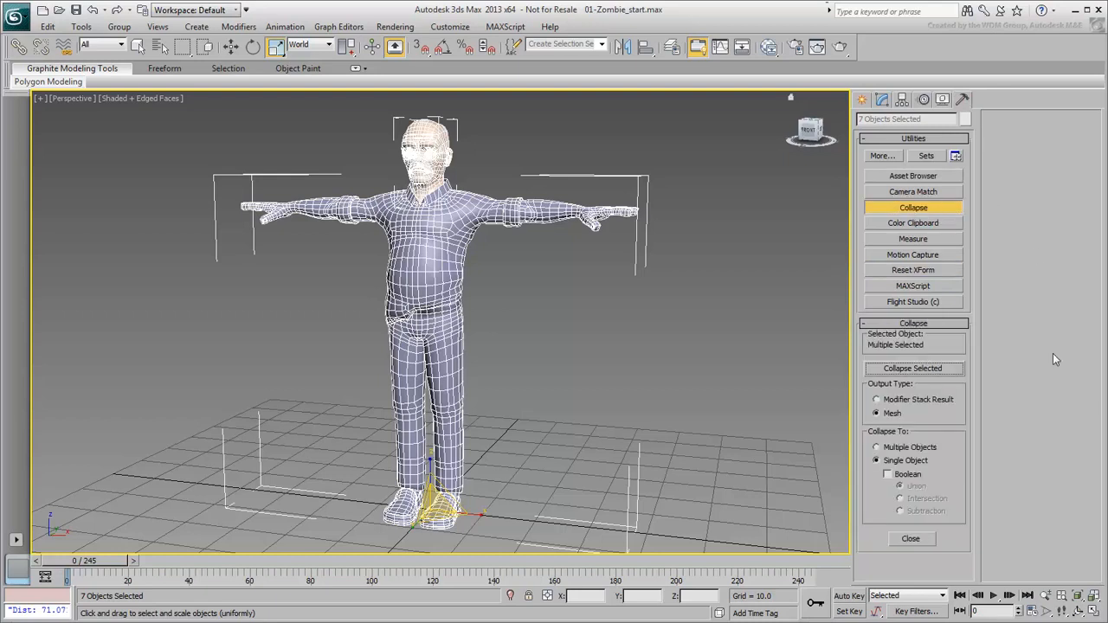
pyautogui.click(880, 448)
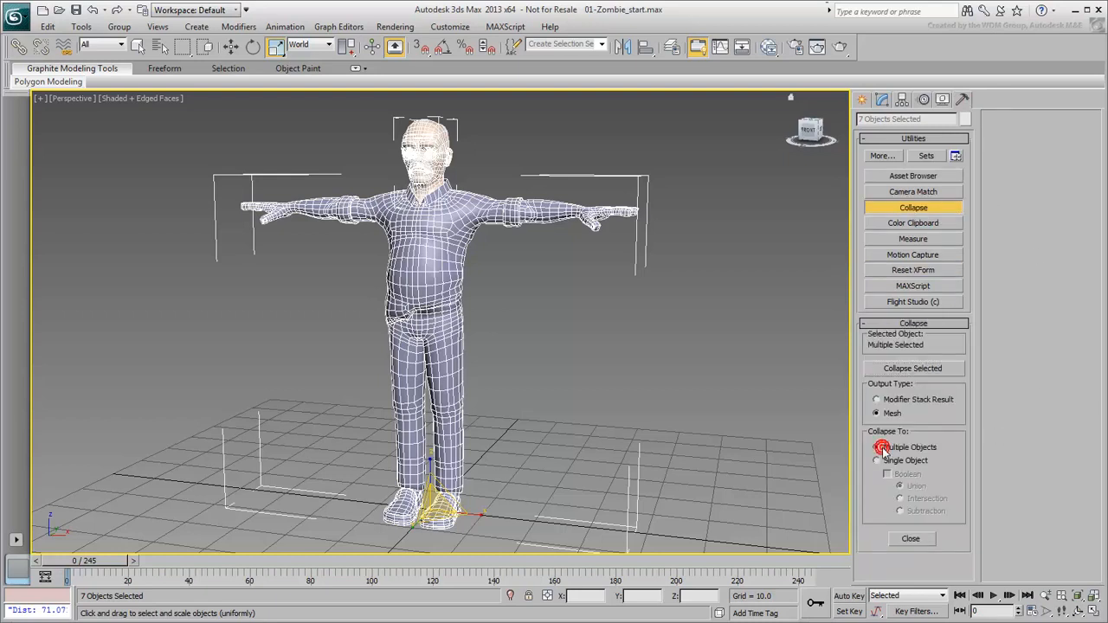
pyautogui.click(905, 369)
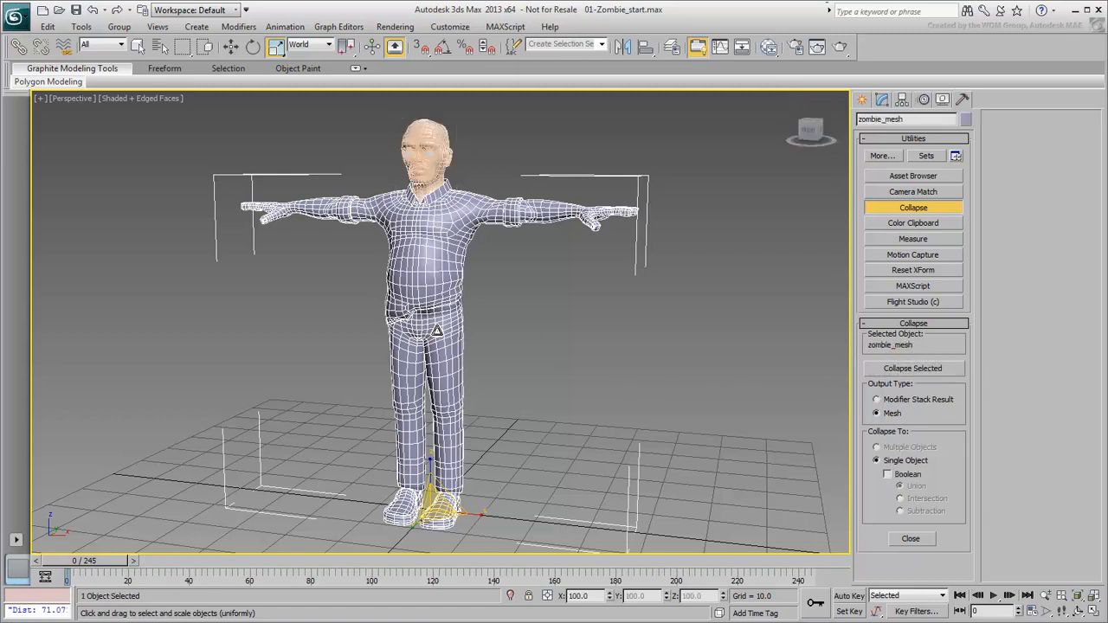
# Check the modifier stacks and scale values of the collapsed body, head and right eye meshes, and clear the selection.
pyautogui.click(882, 99)
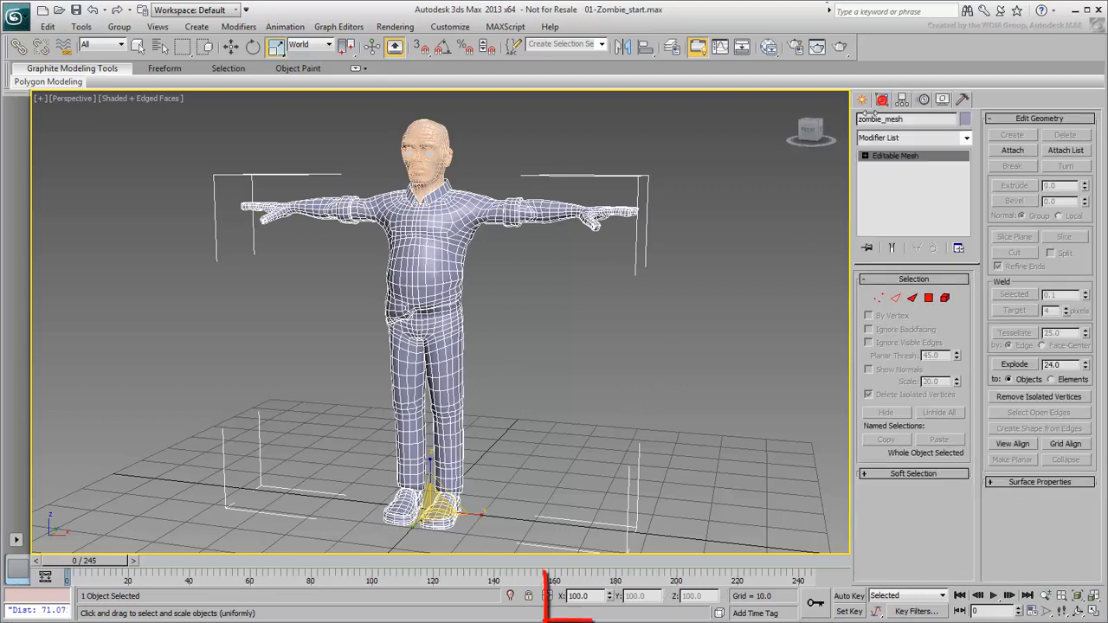
pyautogui.click(437, 142)
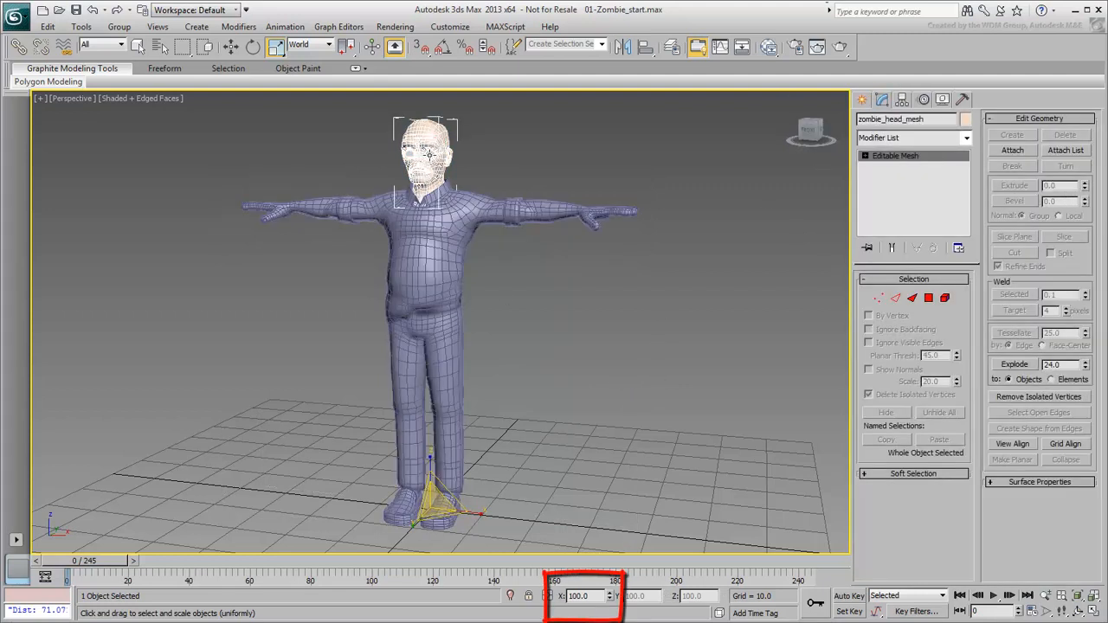
pyautogui.click(429, 154)
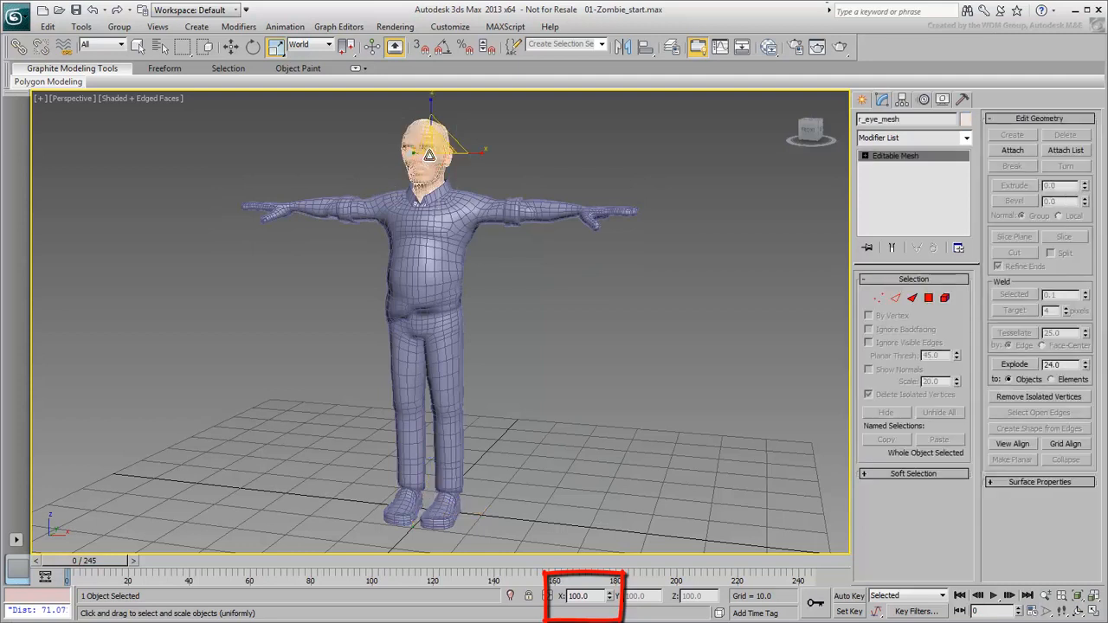
pyautogui.click(570, 342)
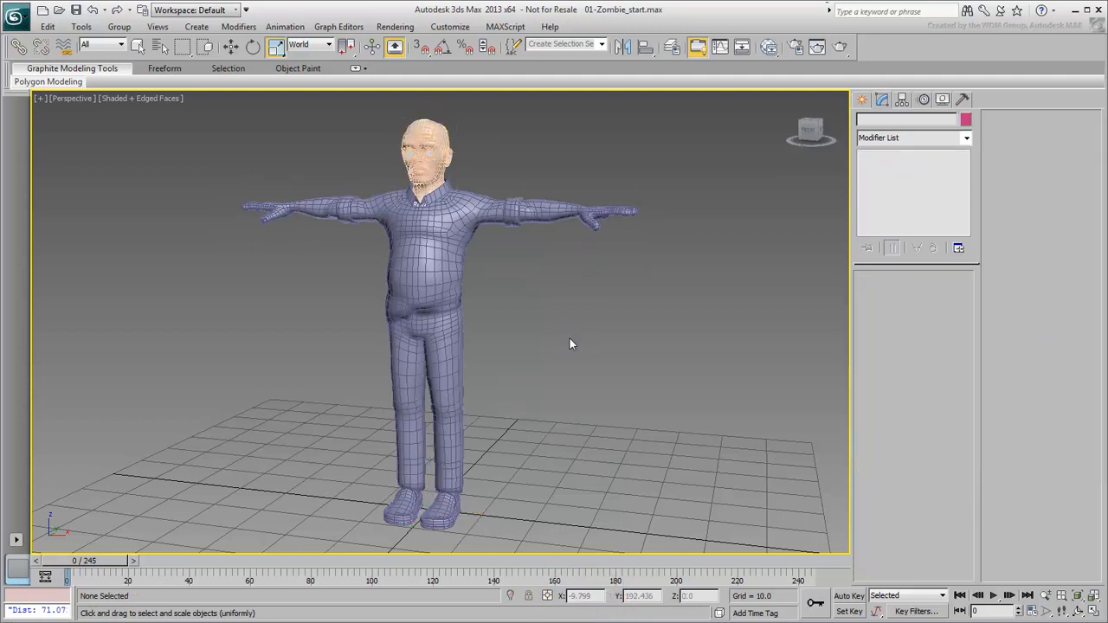